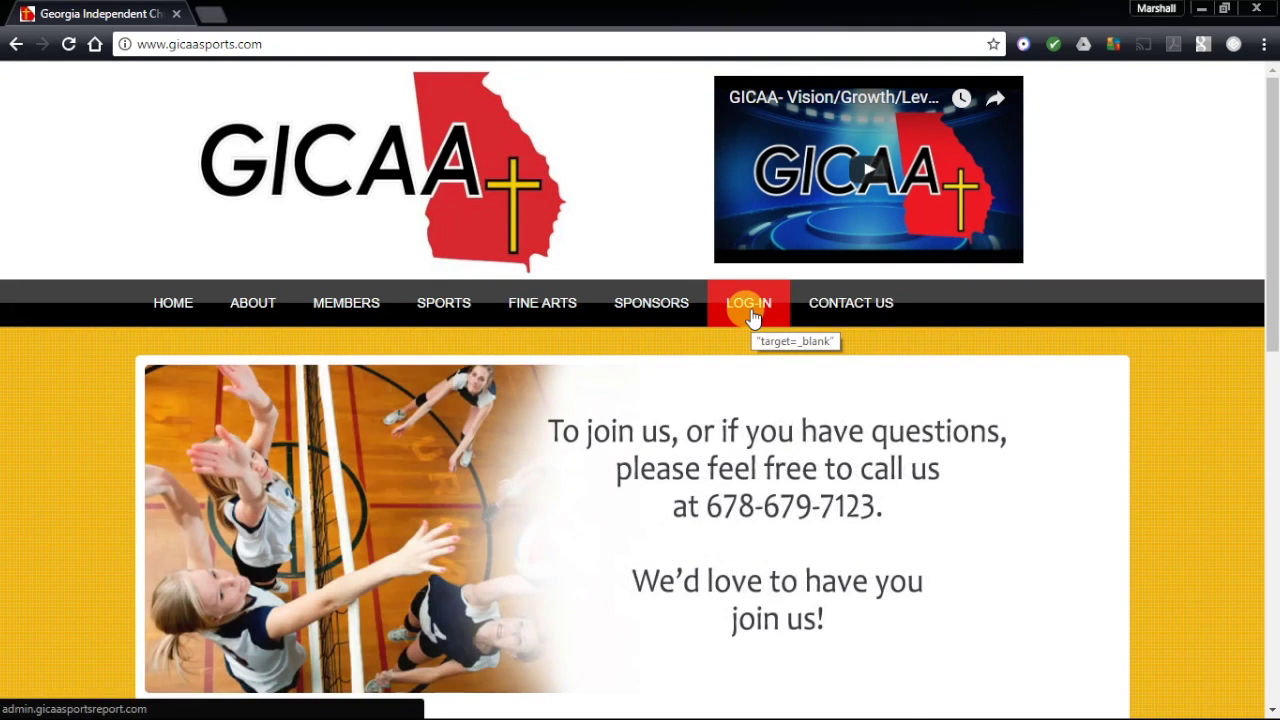
# Step: Go from the association's public website to the GICAA admin page via LOG-IN
pyautogui.click(752, 314)
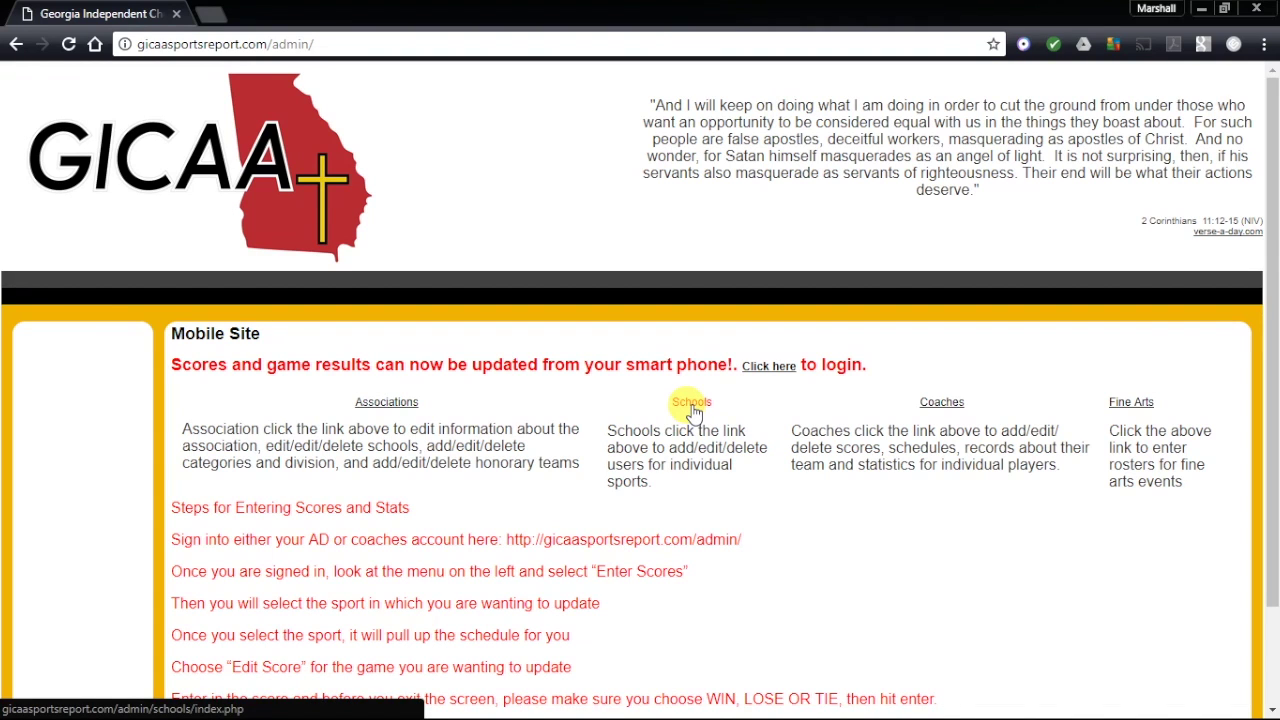
# Step: Log in to the Schools admin area with the association's username and password
pyautogui.click(692, 408)
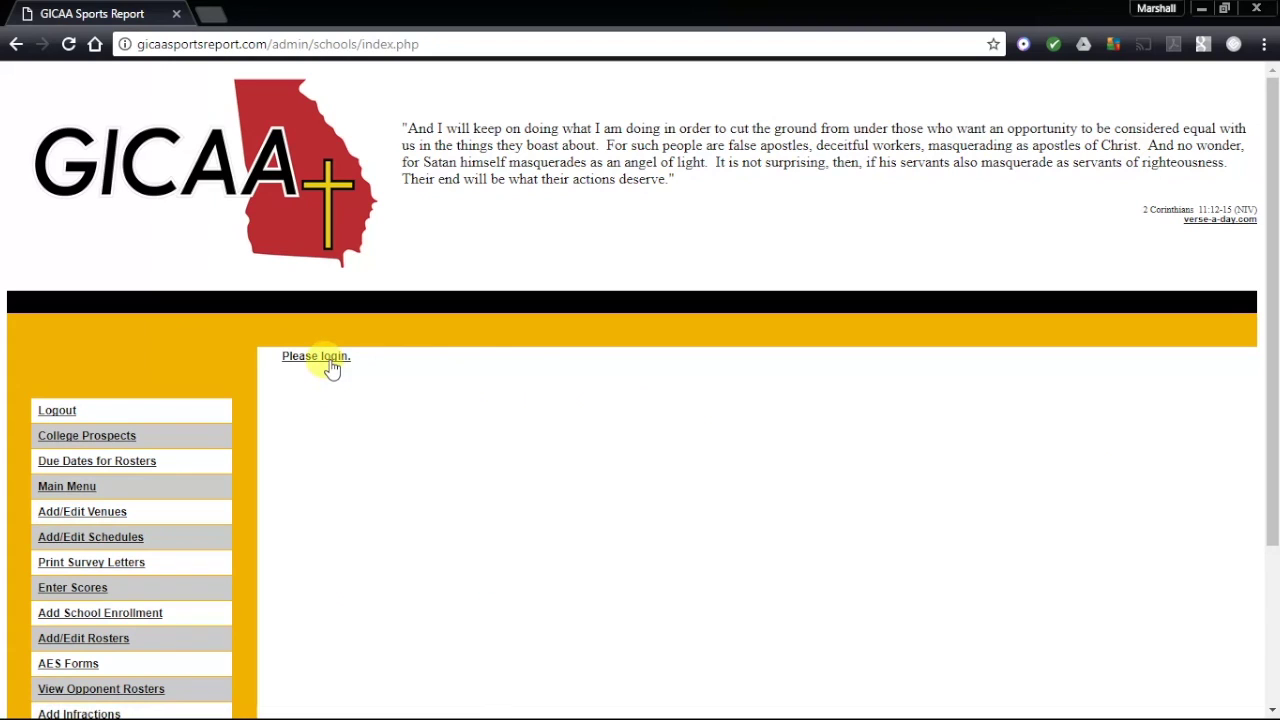
pyautogui.click(330, 360)
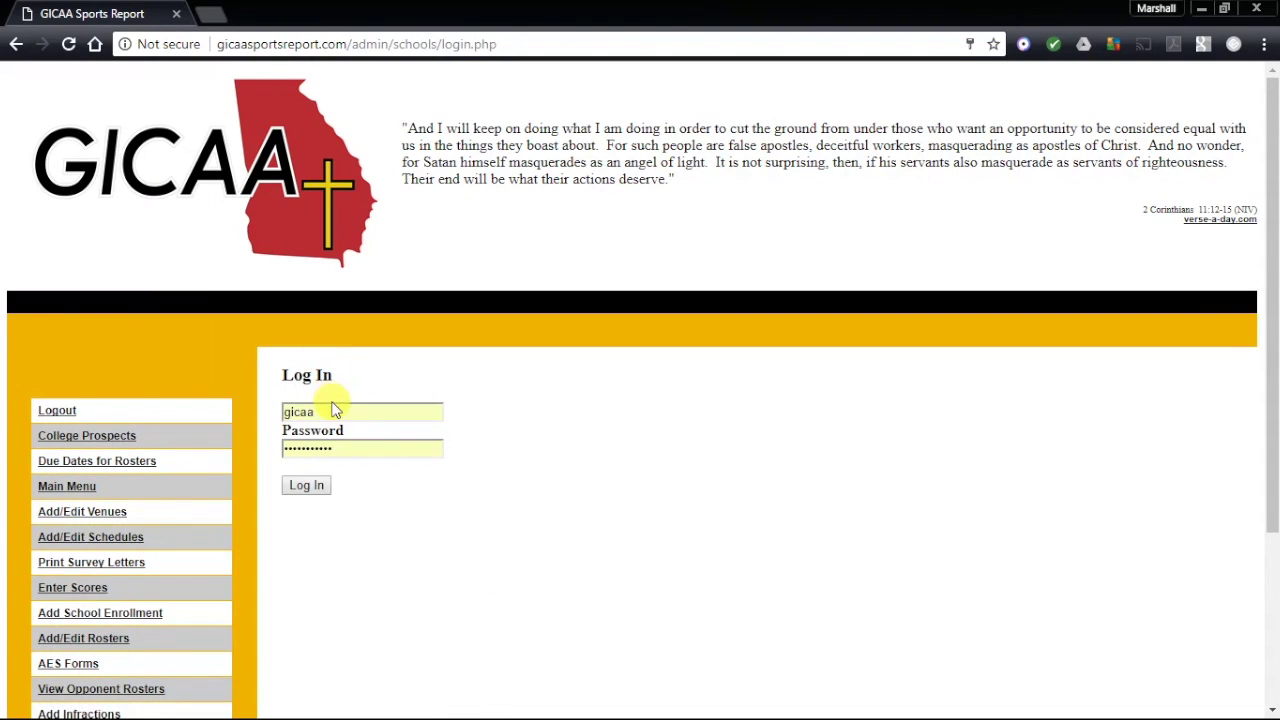
pyautogui.doubleClick(334, 410)
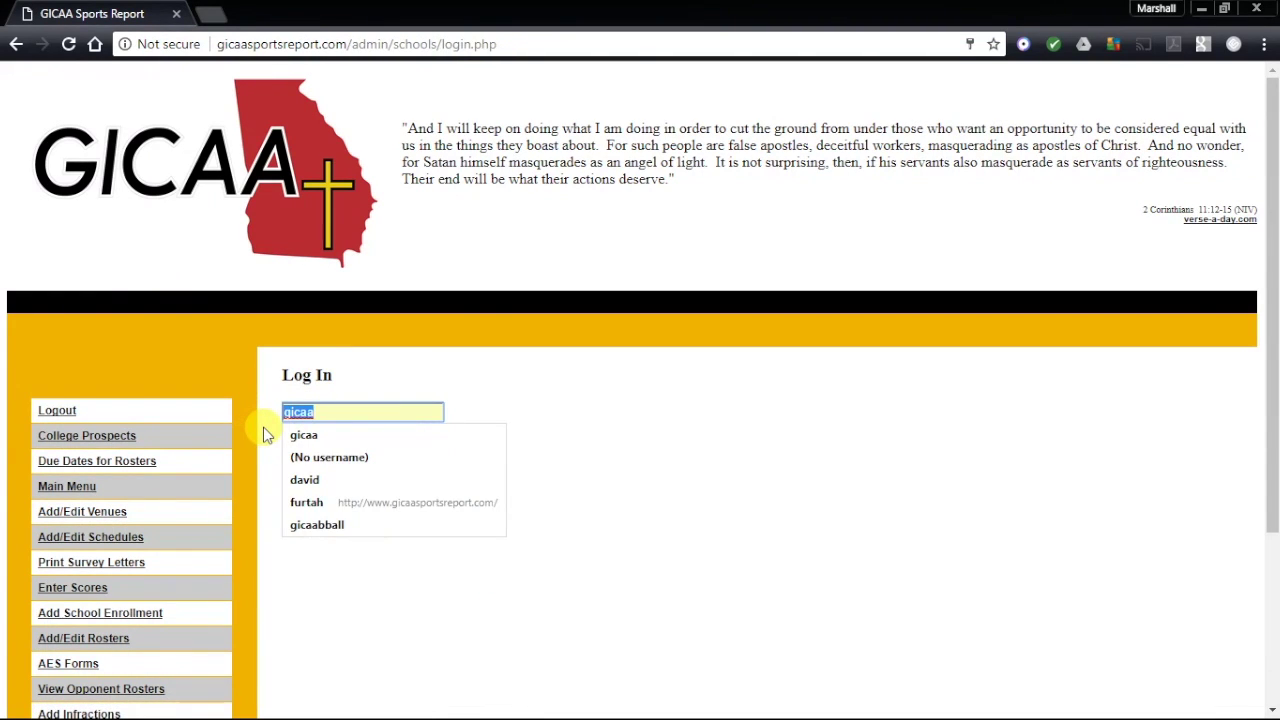
pyautogui.write('GICAA')
pyautogui.press('Tab')
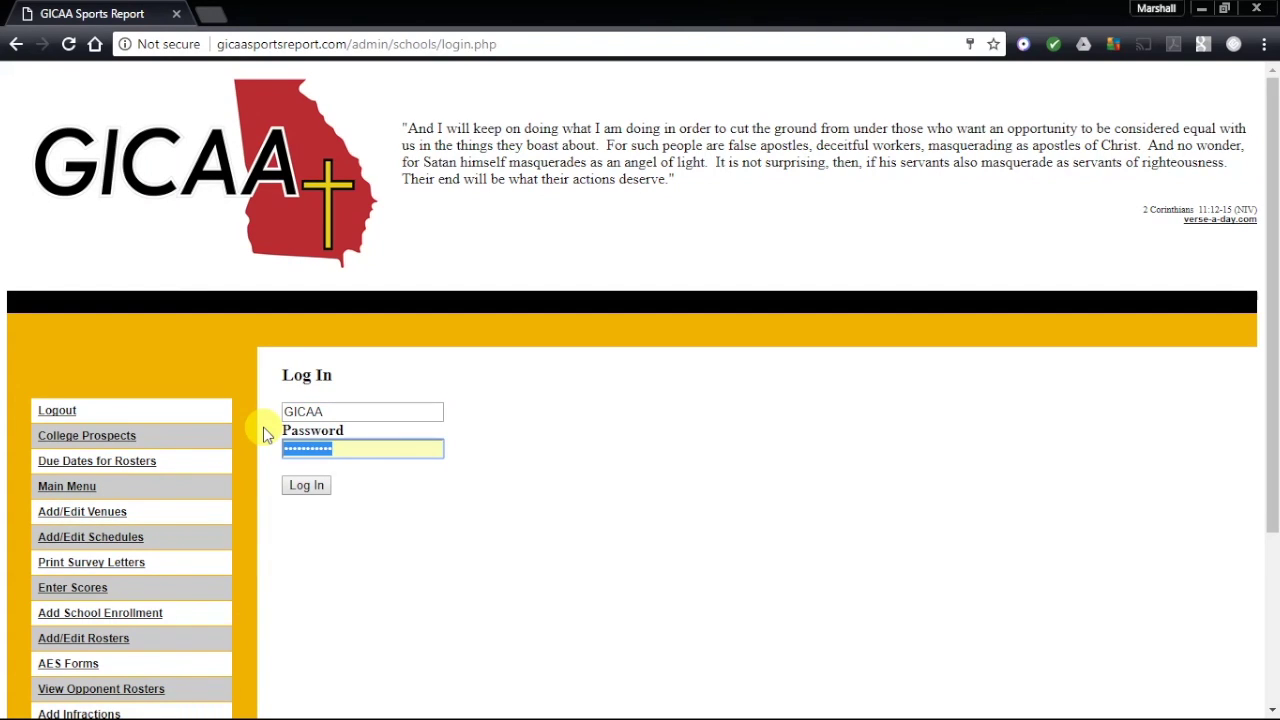
pyautogui.write('••')
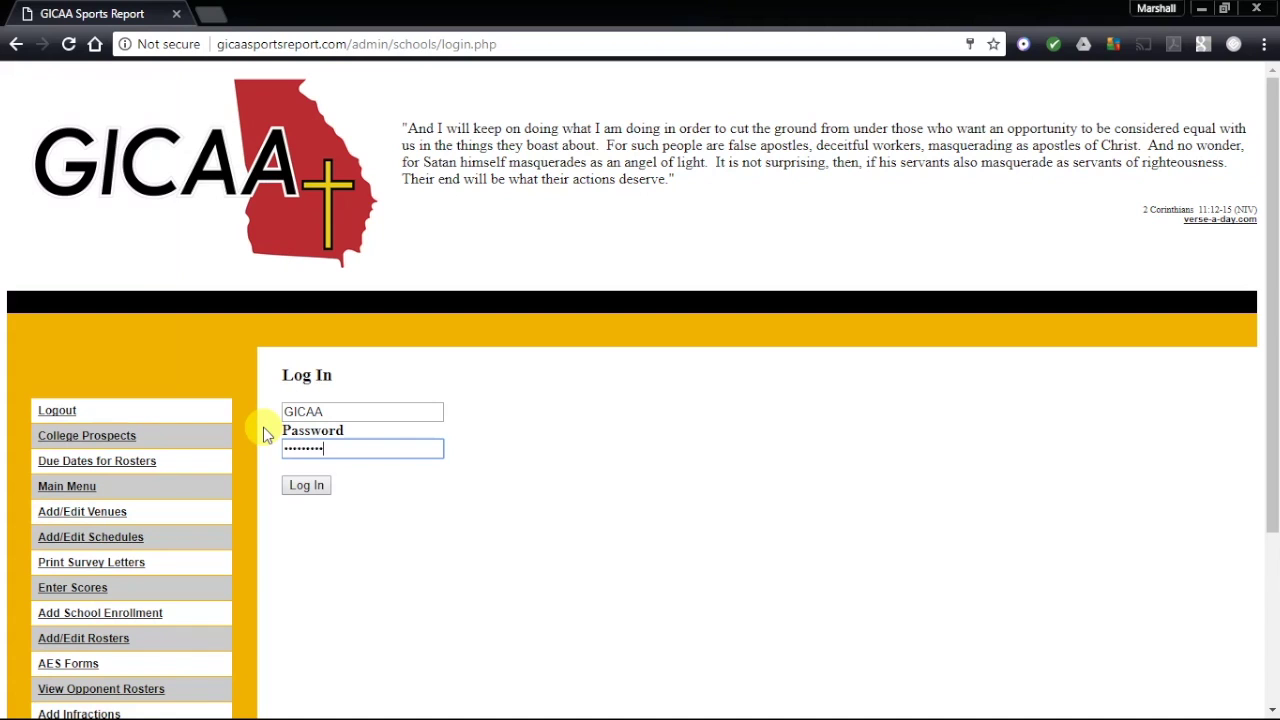
pyautogui.click(303, 494)
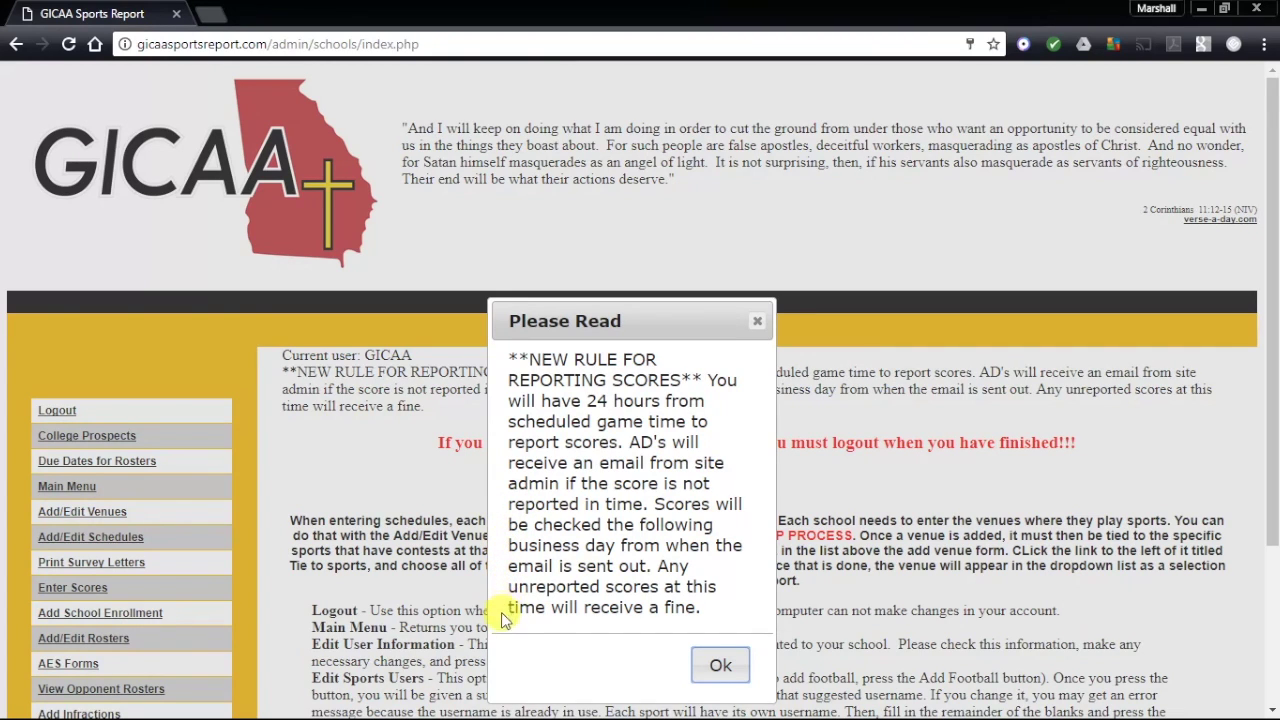
# Step: Dismiss the 'Please Read' score-reporting notice and scroll down the school main menu
pyautogui.click(730, 677)
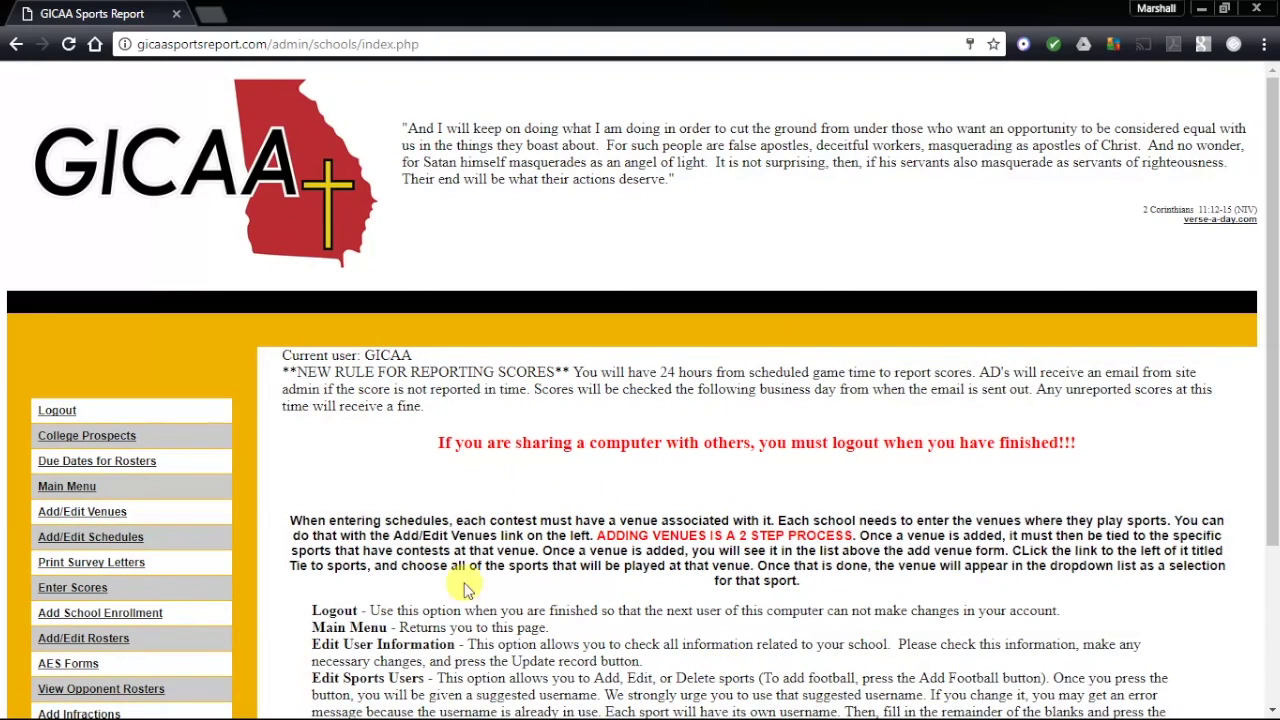
pyautogui.scroll(-1, 320, 450)
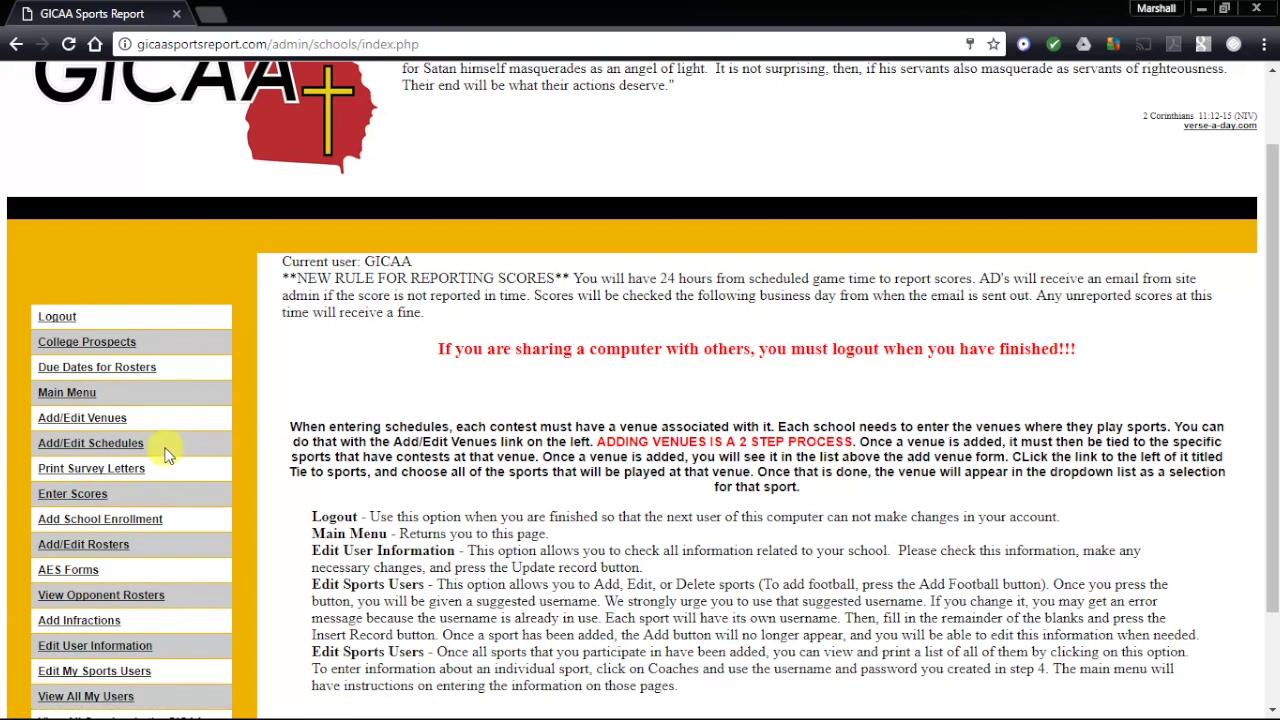
# Step: Go to Add/Edit Schedules and pick Boys' Basketball as the sport
pyautogui.click(134, 445)
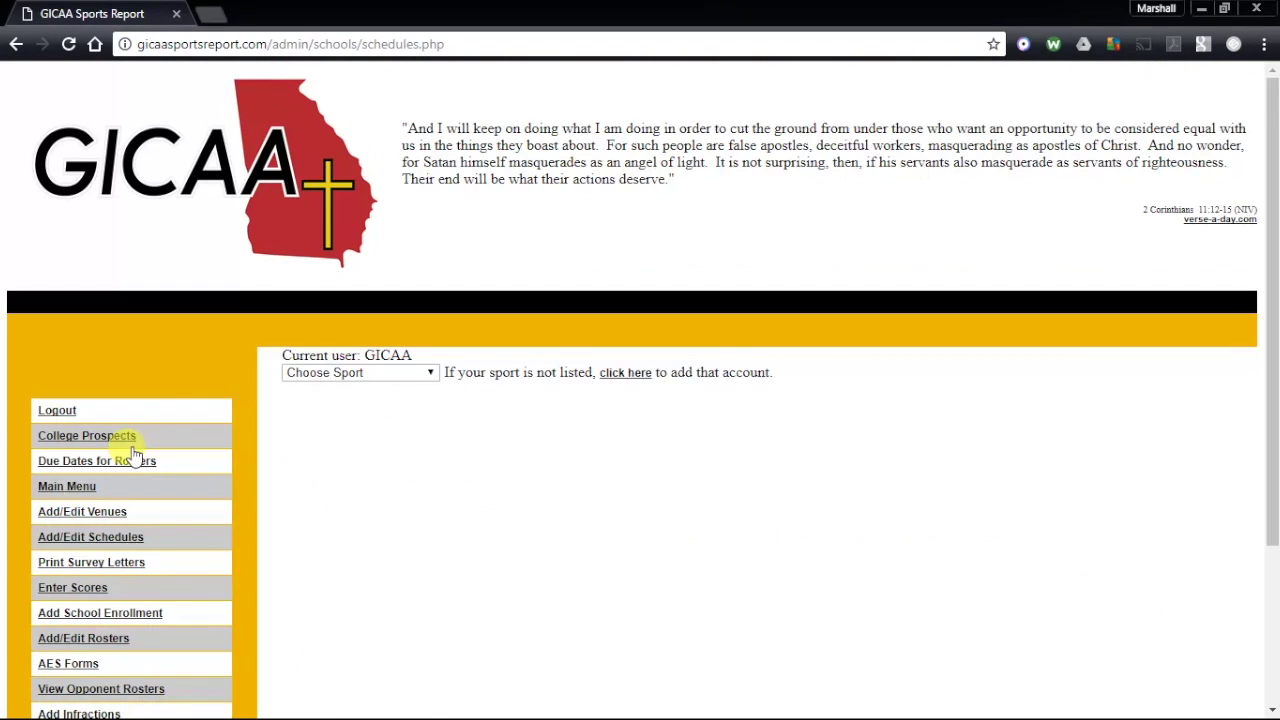
pyautogui.click(430, 375)
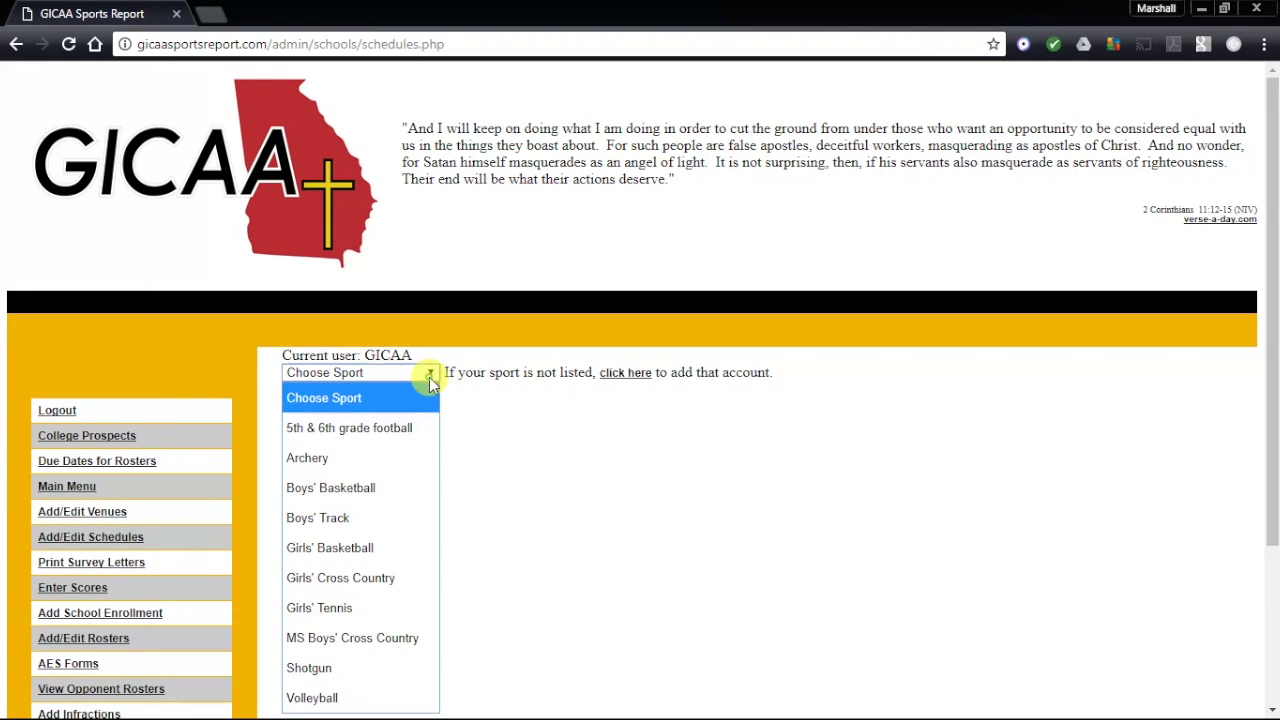
pyautogui.click(422, 485)
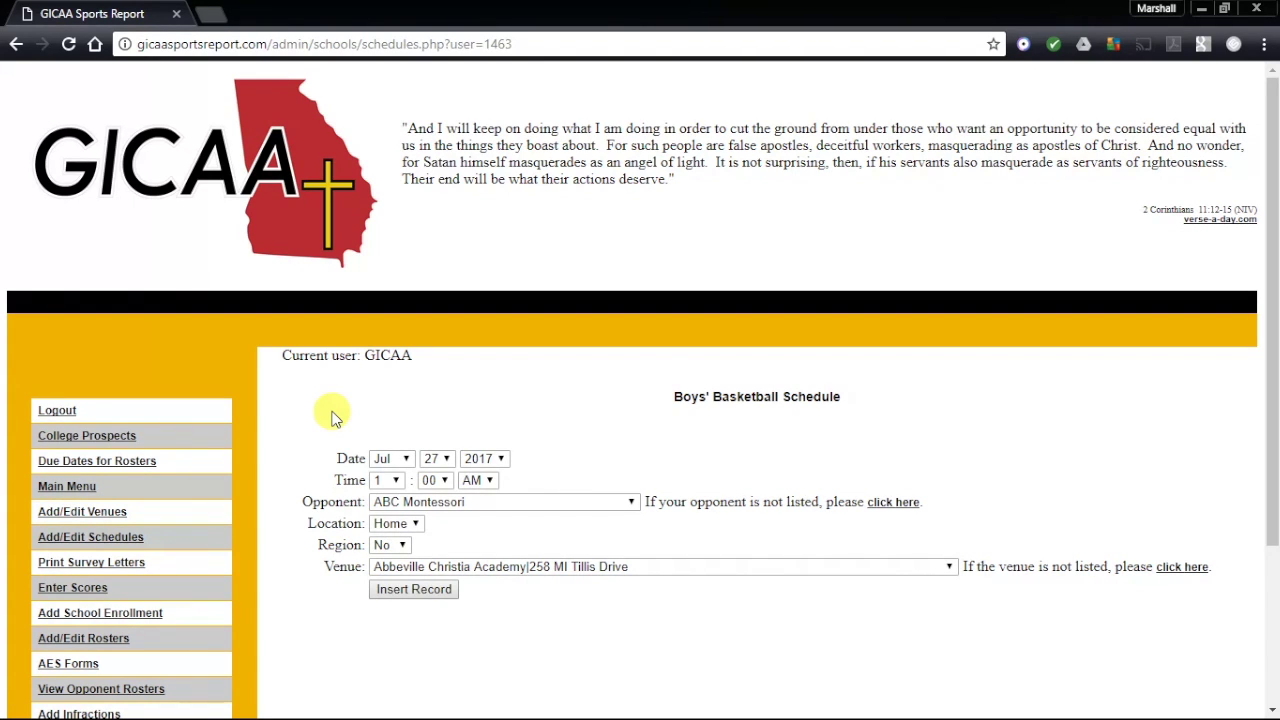
# Step: Set the game date to Sep 15 2017 and the time to 7:00 PM
pyautogui.click(390, 459)
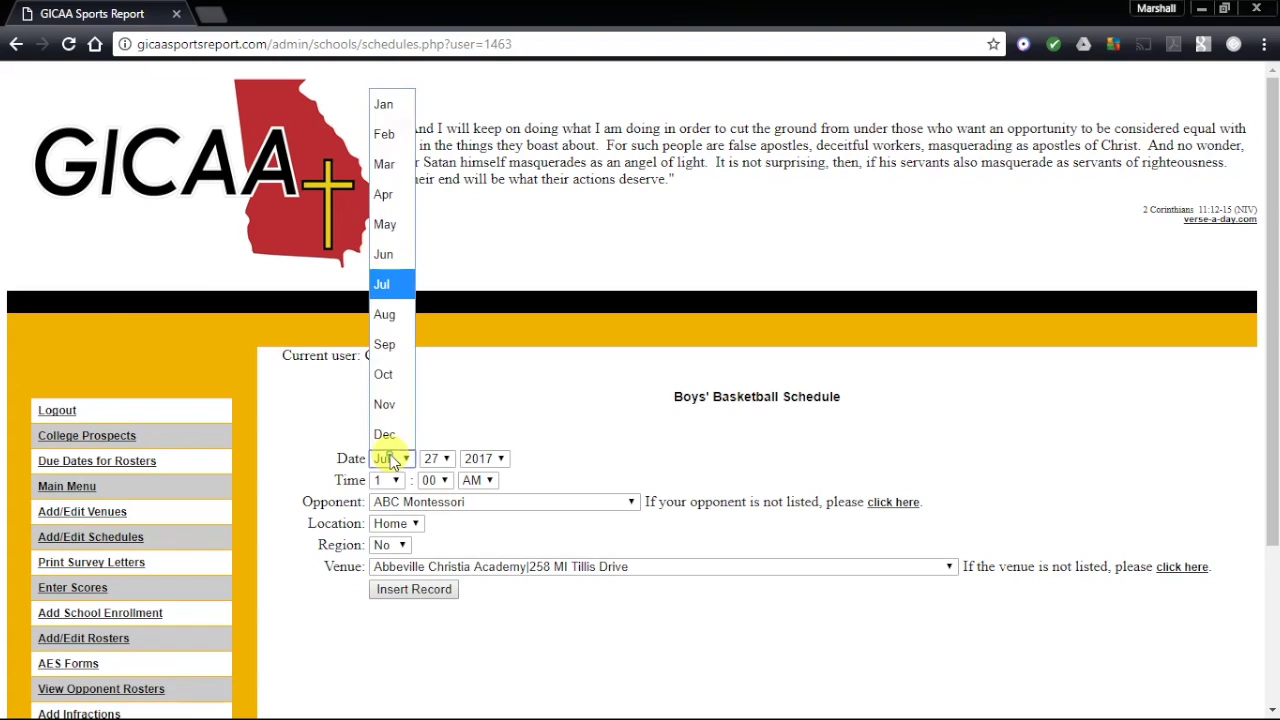
pyautogui.click(399, 357)
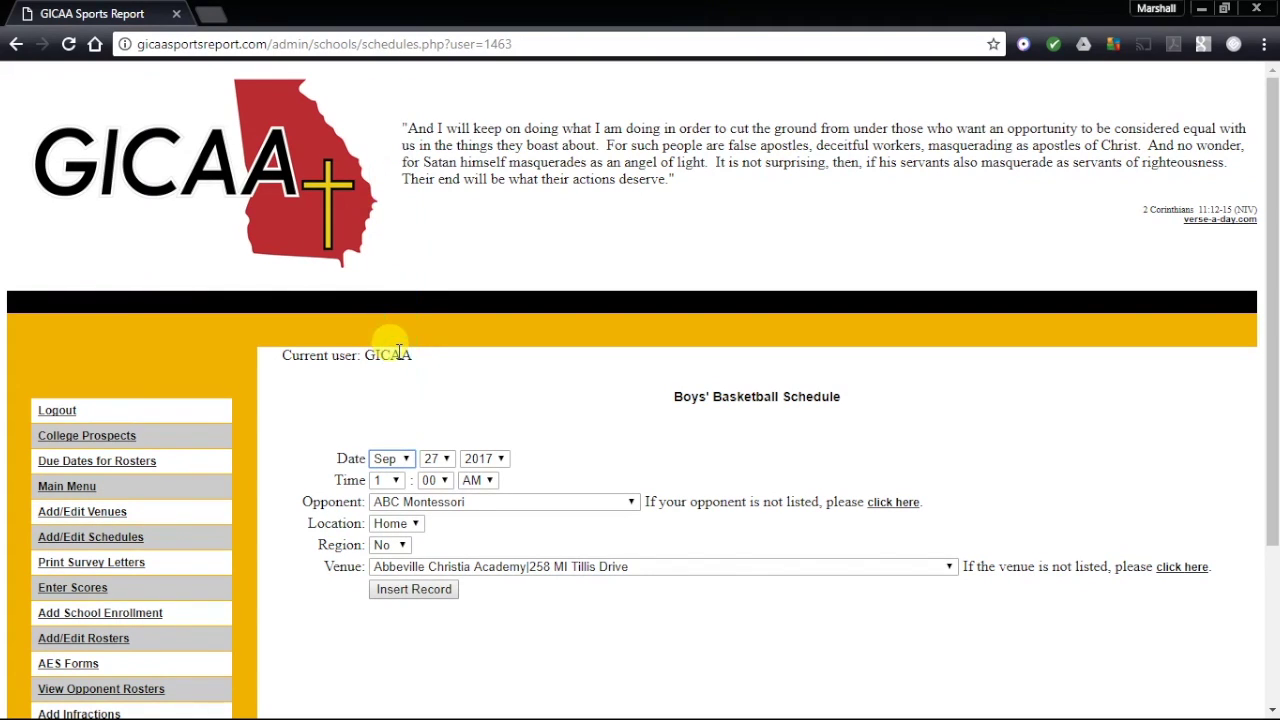
pyautogui.click(432, 458)
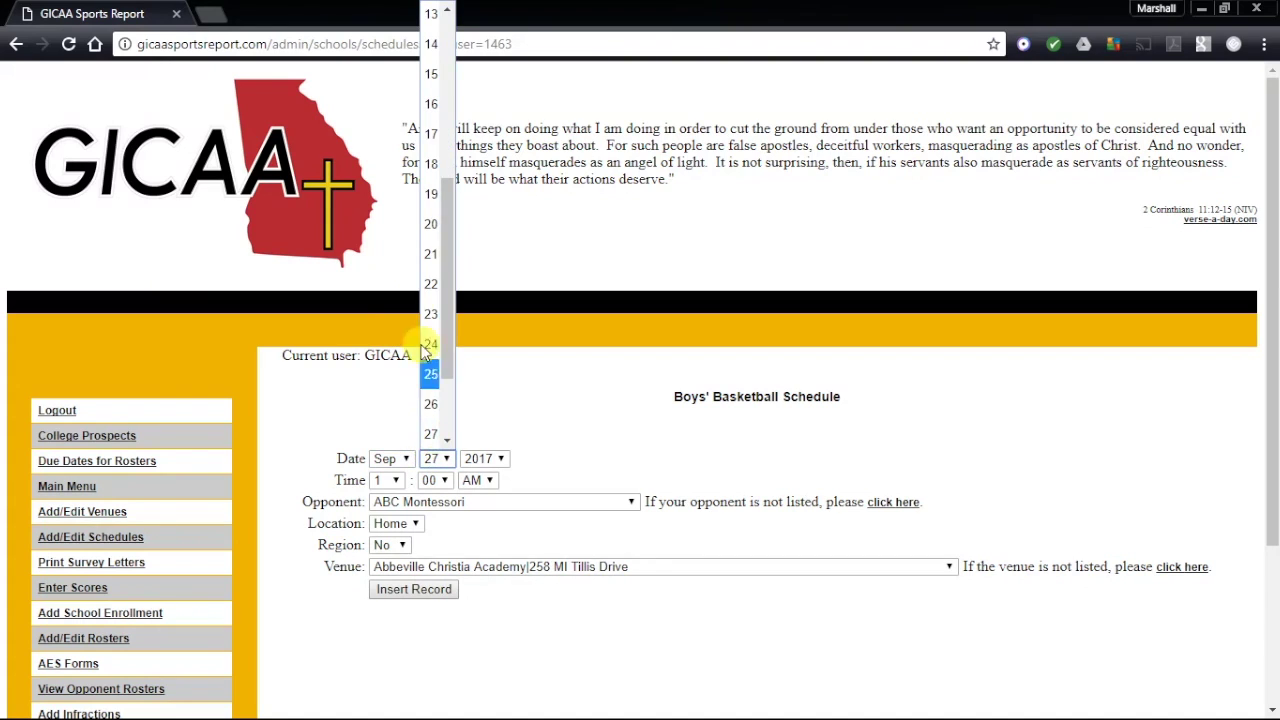
pyautogui.click(432, 74)
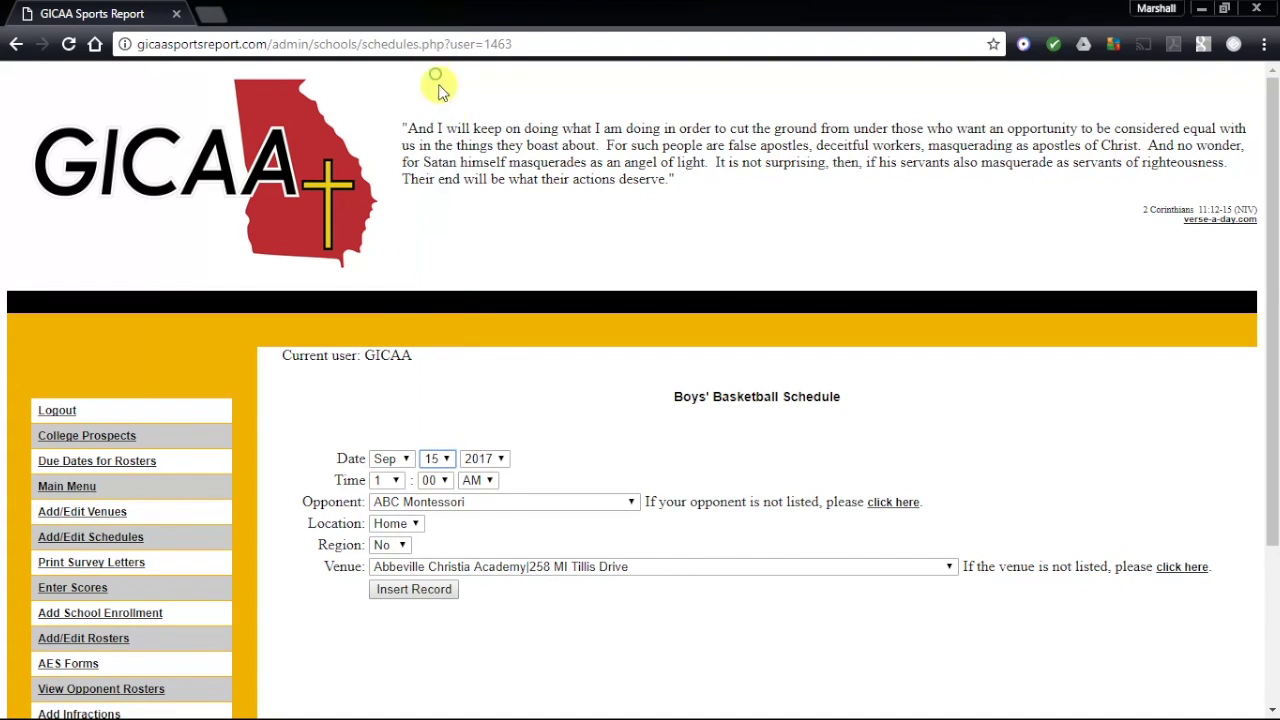
pyautogui.click(481, 459)
pyautogui.click(493, 513)
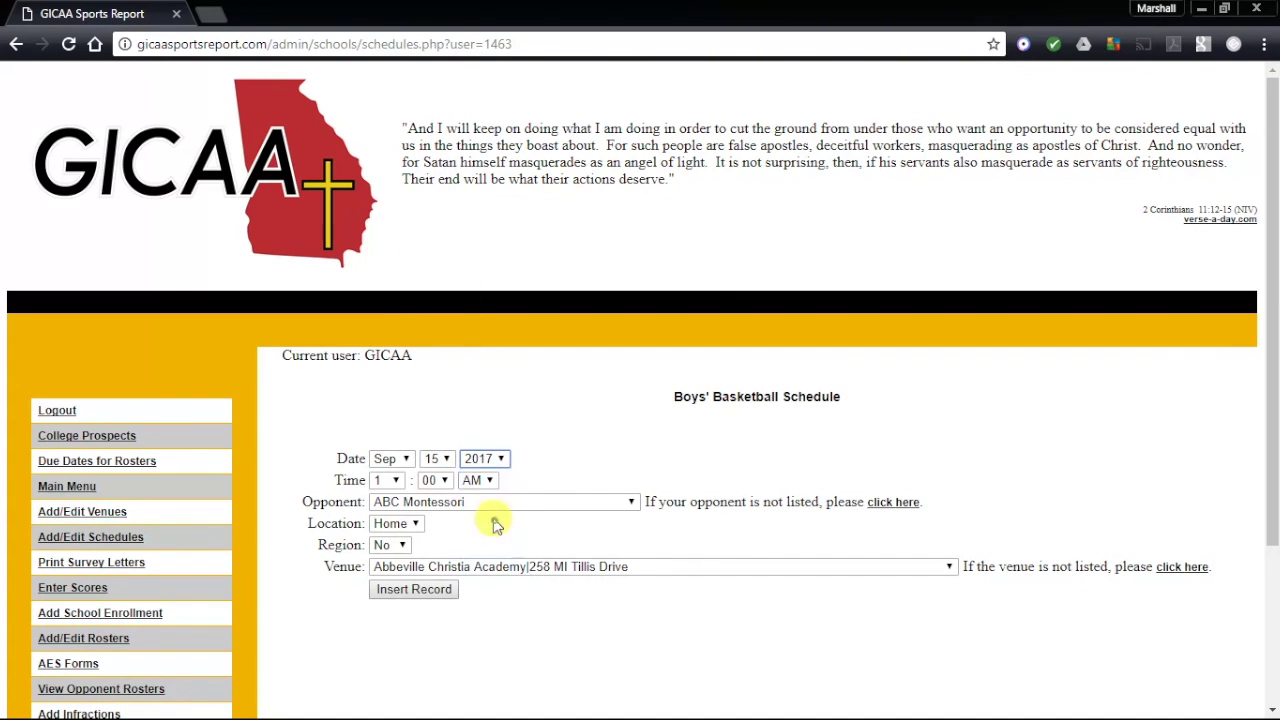
pyautogui.click(395, 481)
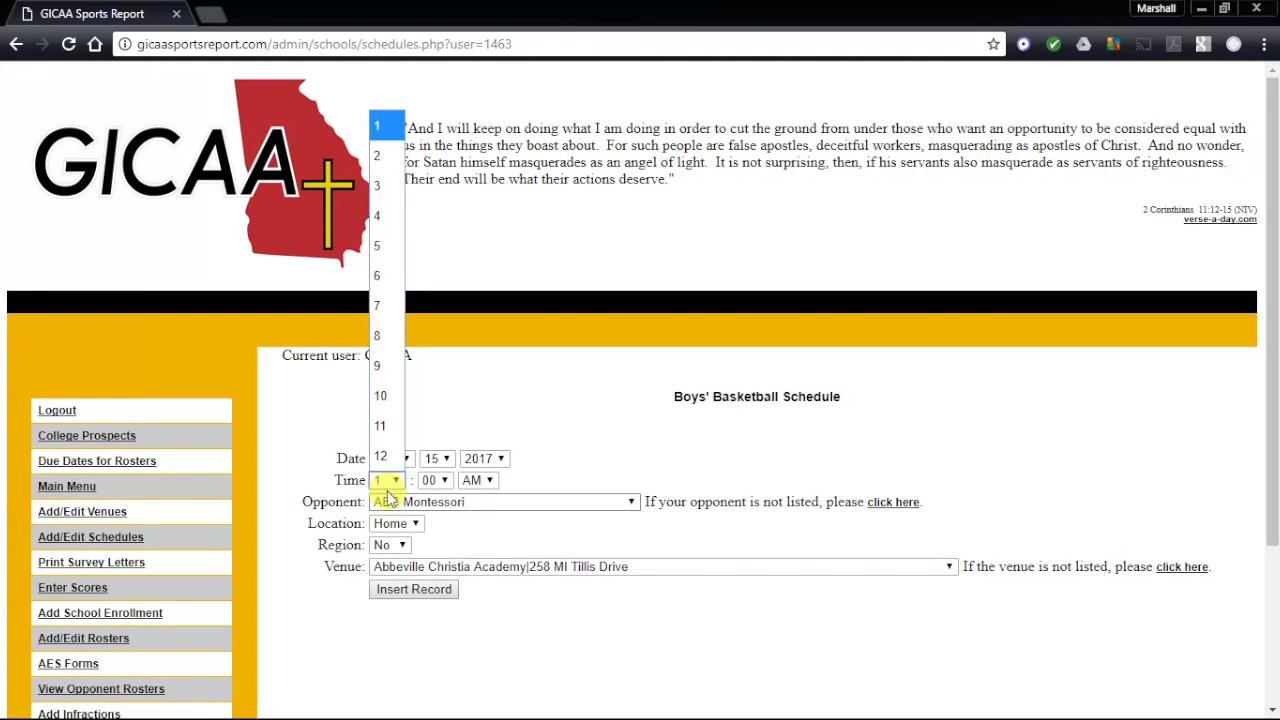
pyautogui.click(398, 298)
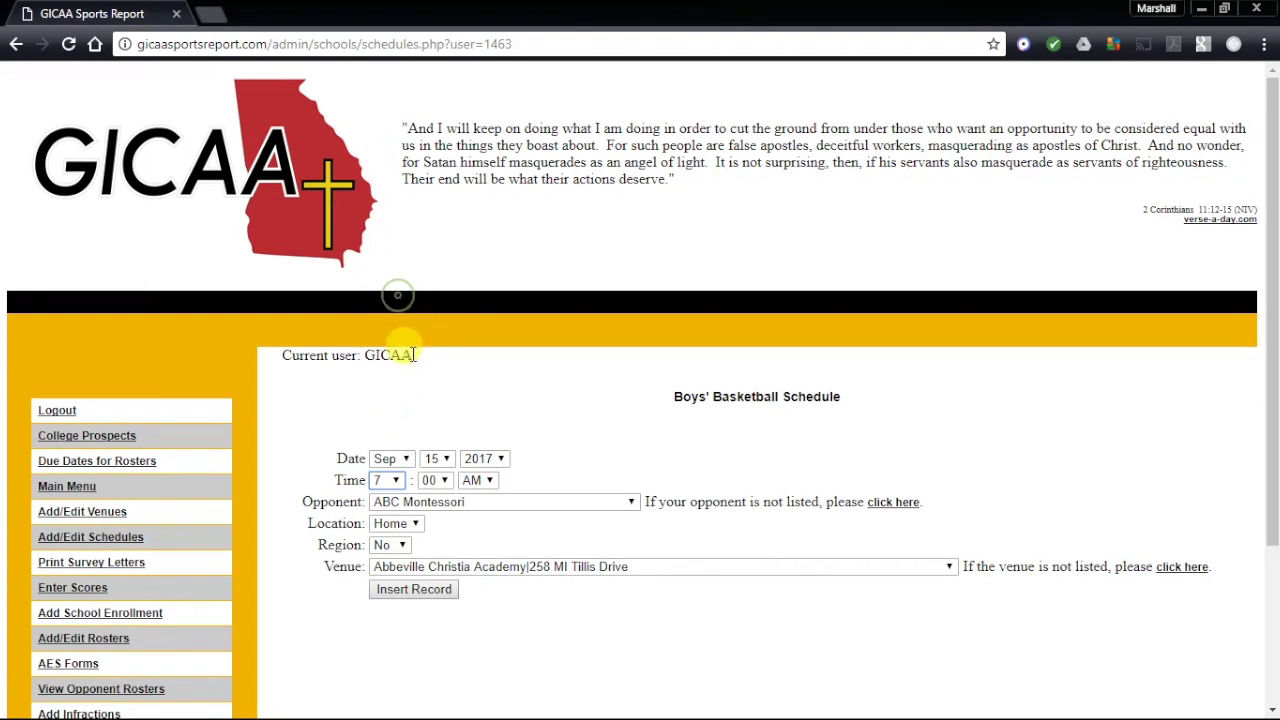
pyautogui.click(477, 481)
pyautogui.click(486, 545)
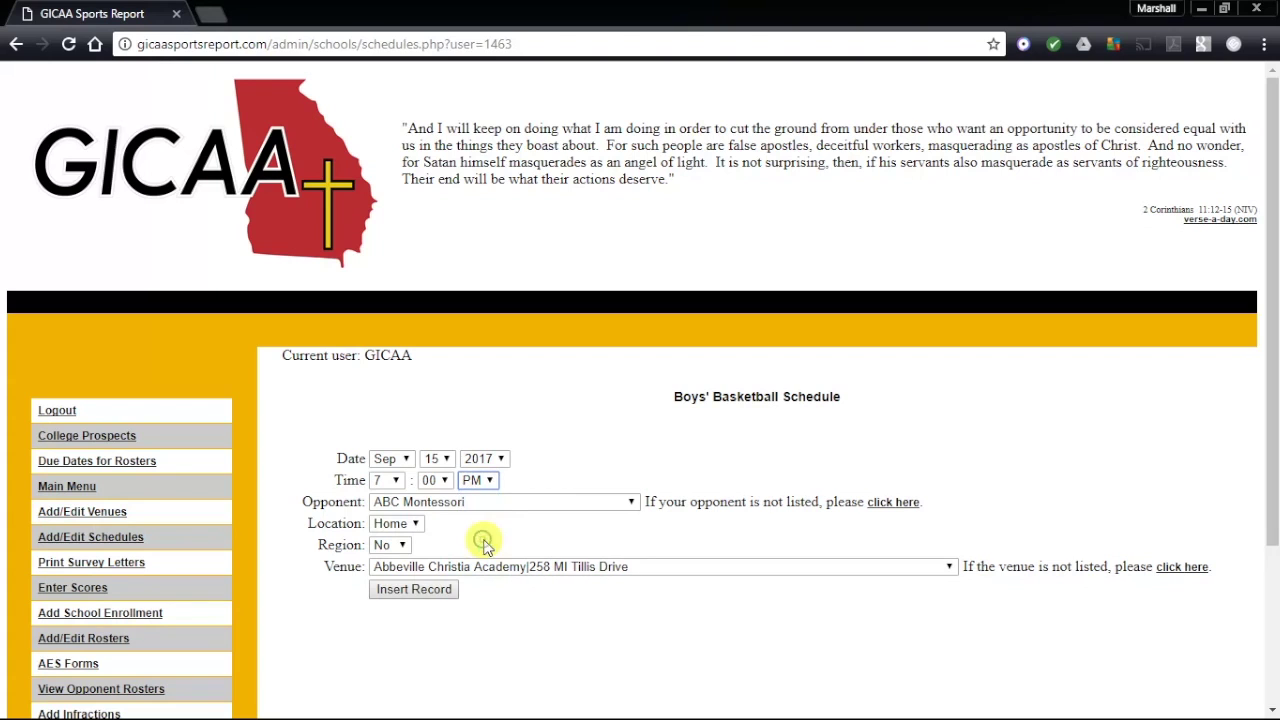
# Step: Choose GICAA SAMPLE SCHOOL as the opponent and set Region to Yes
pyautogui.click(481, 510)
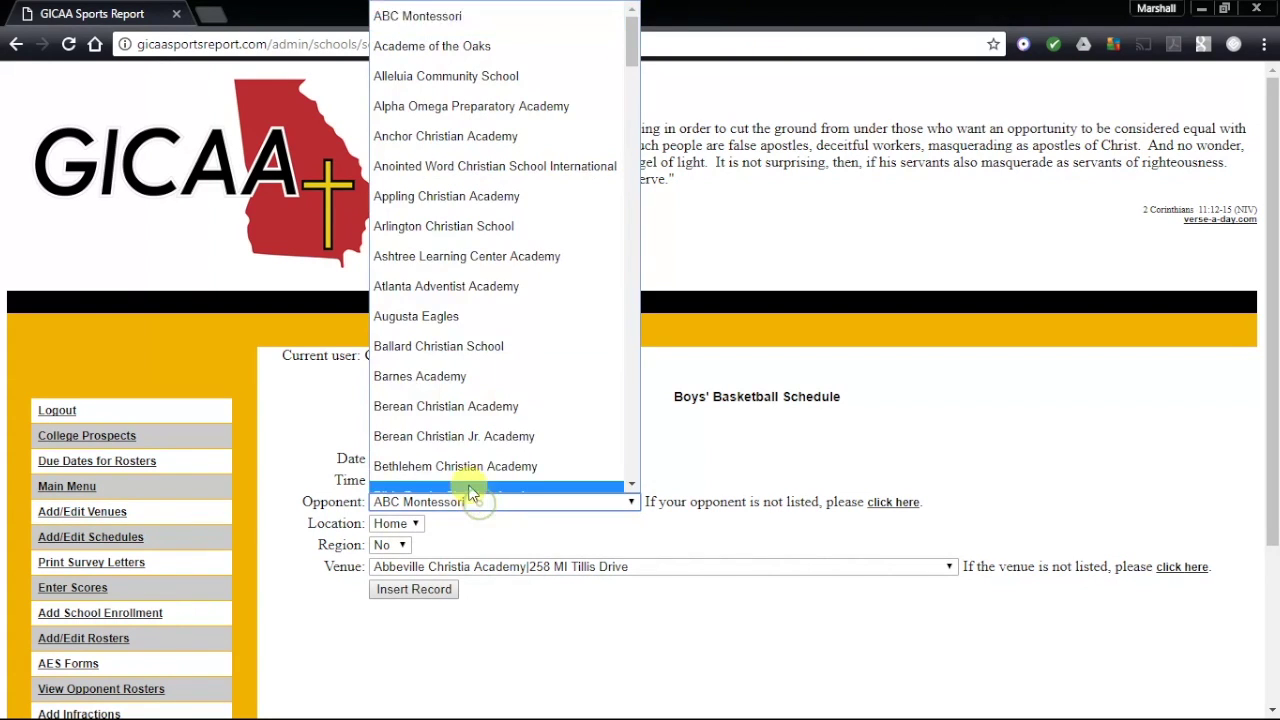
pyautogui.scroll(-17, 470, 400)
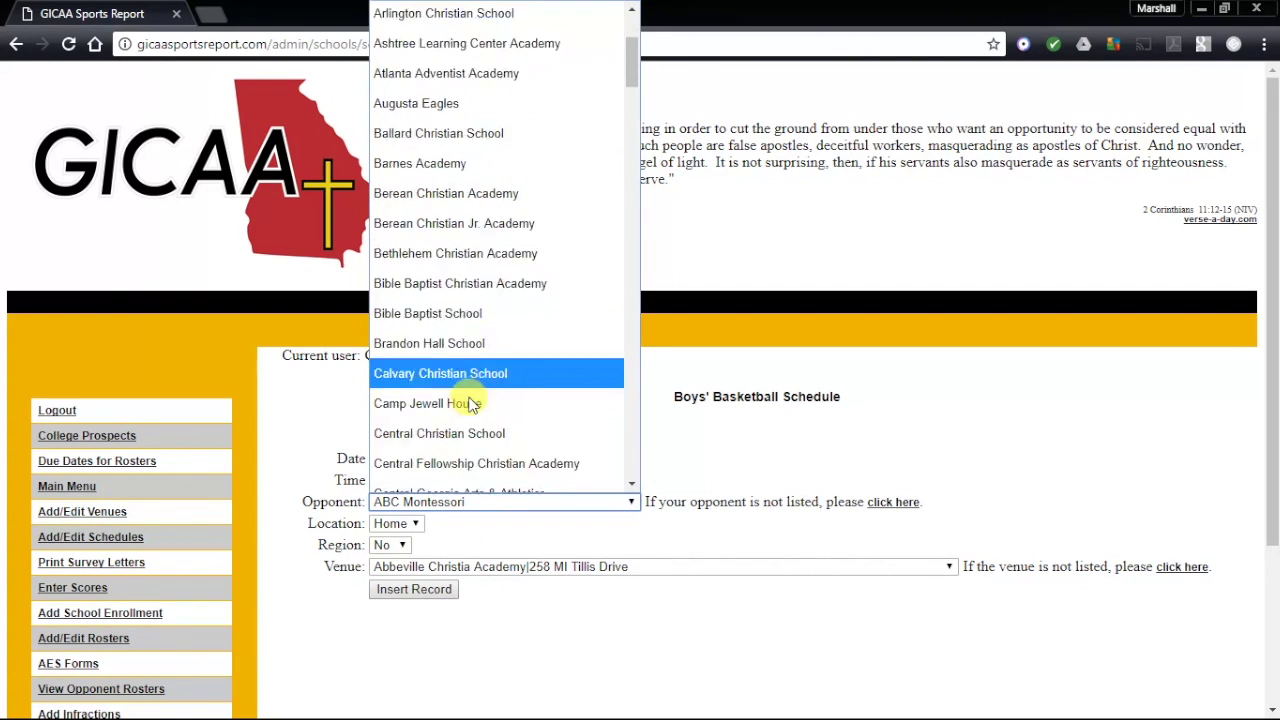
pyautogui.scroll(-3, 470, 400)
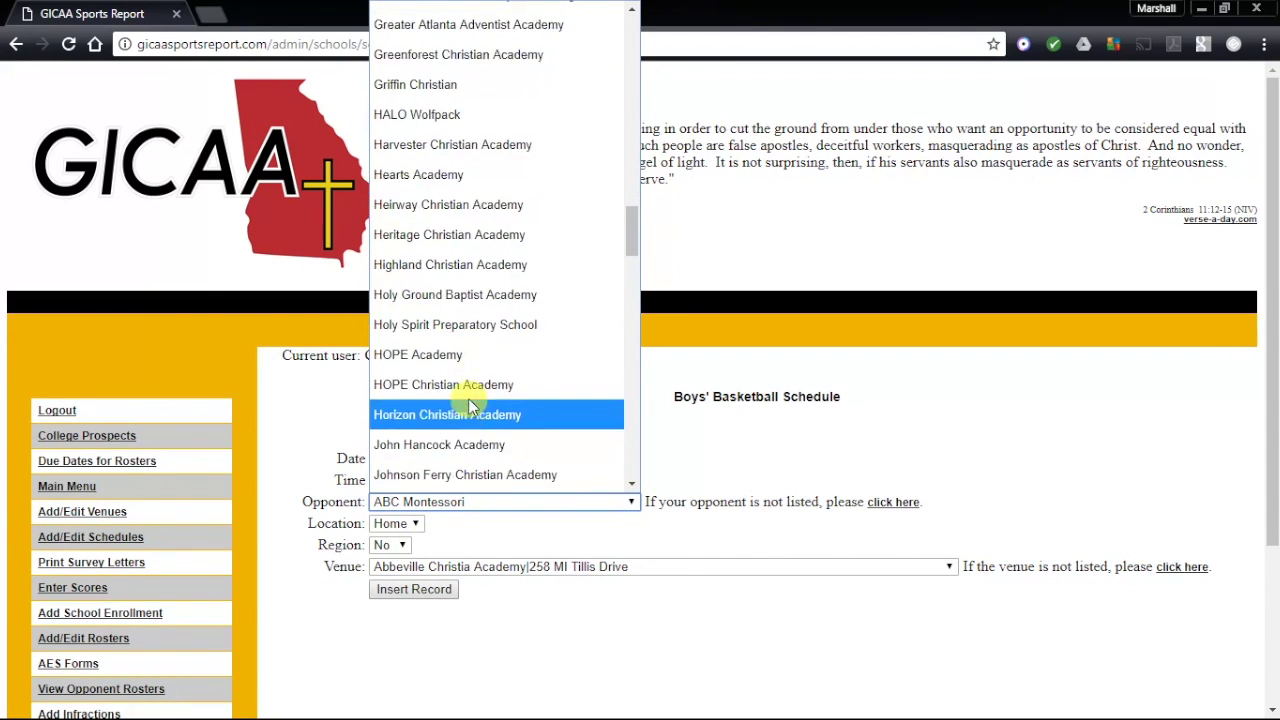
pyautogui.scroll(6, 465, 375)
pyautogui.click(467, 474)
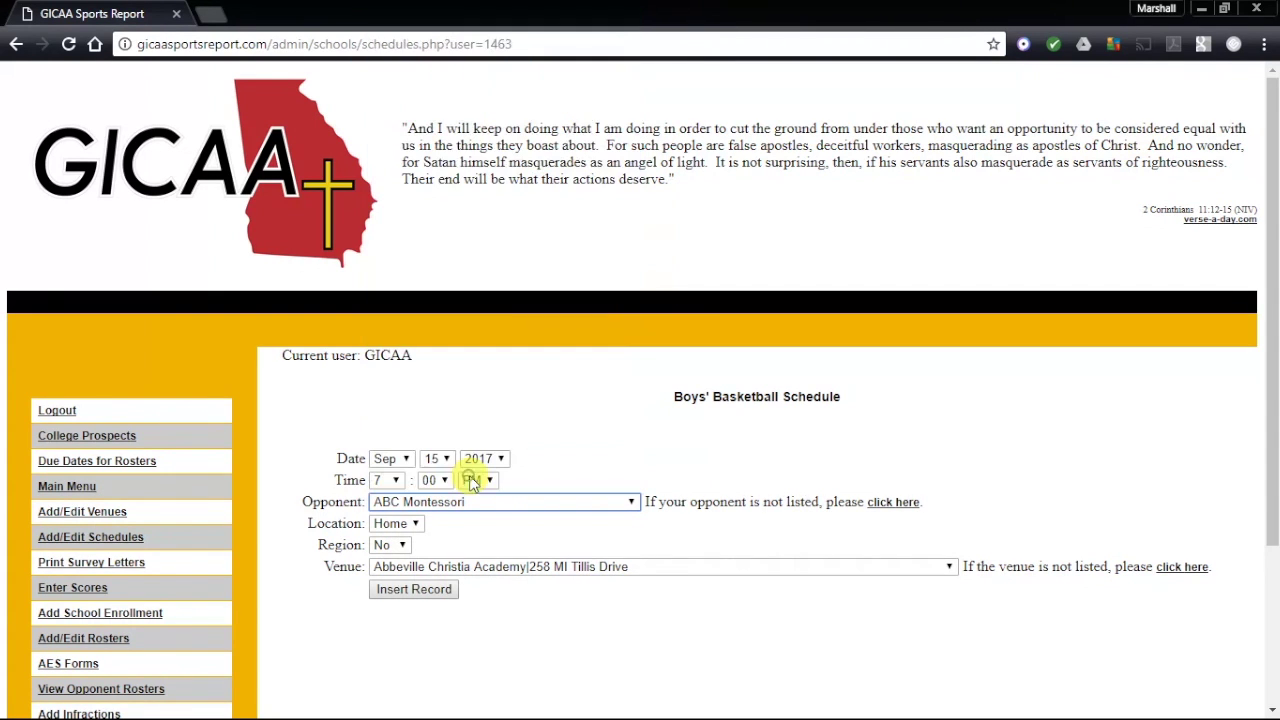
pyautogui.click(386, 548)
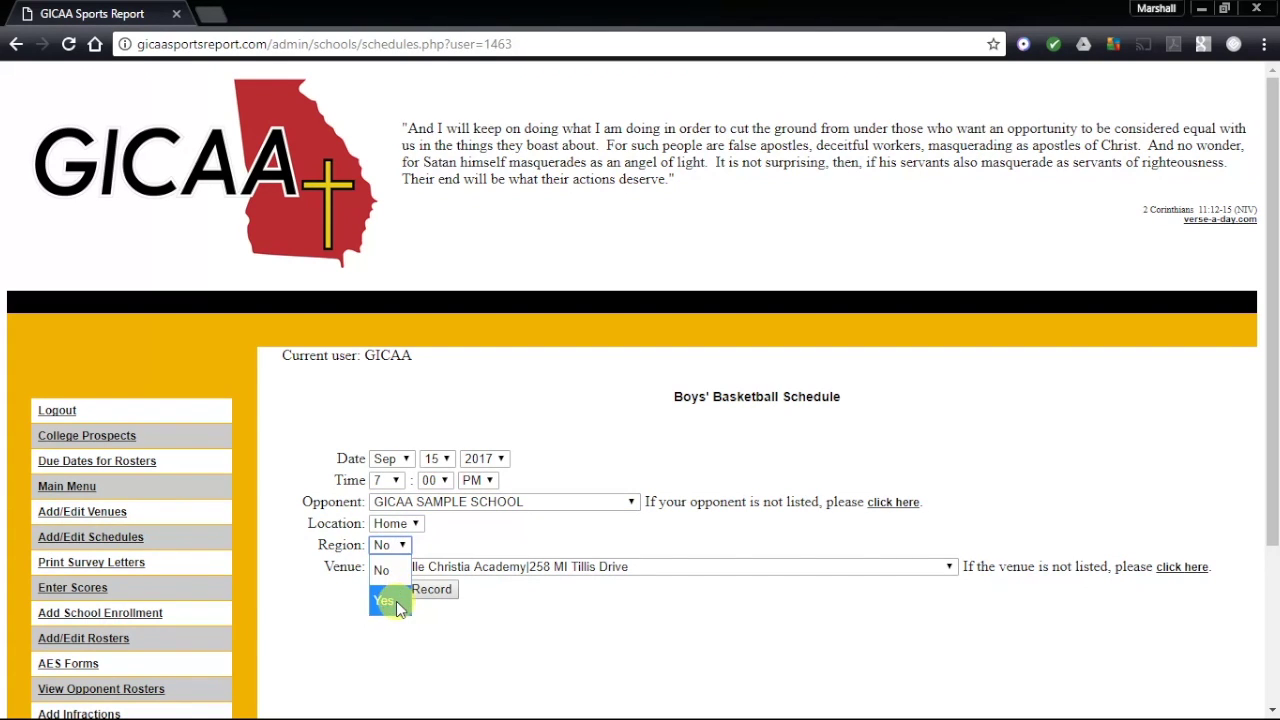
pyautogui.click(396, 604)
# Step: Select Colonial Hill Christian School, 7131 Mount Vernon Road, as the venue
pyautogui.click(418, 580)
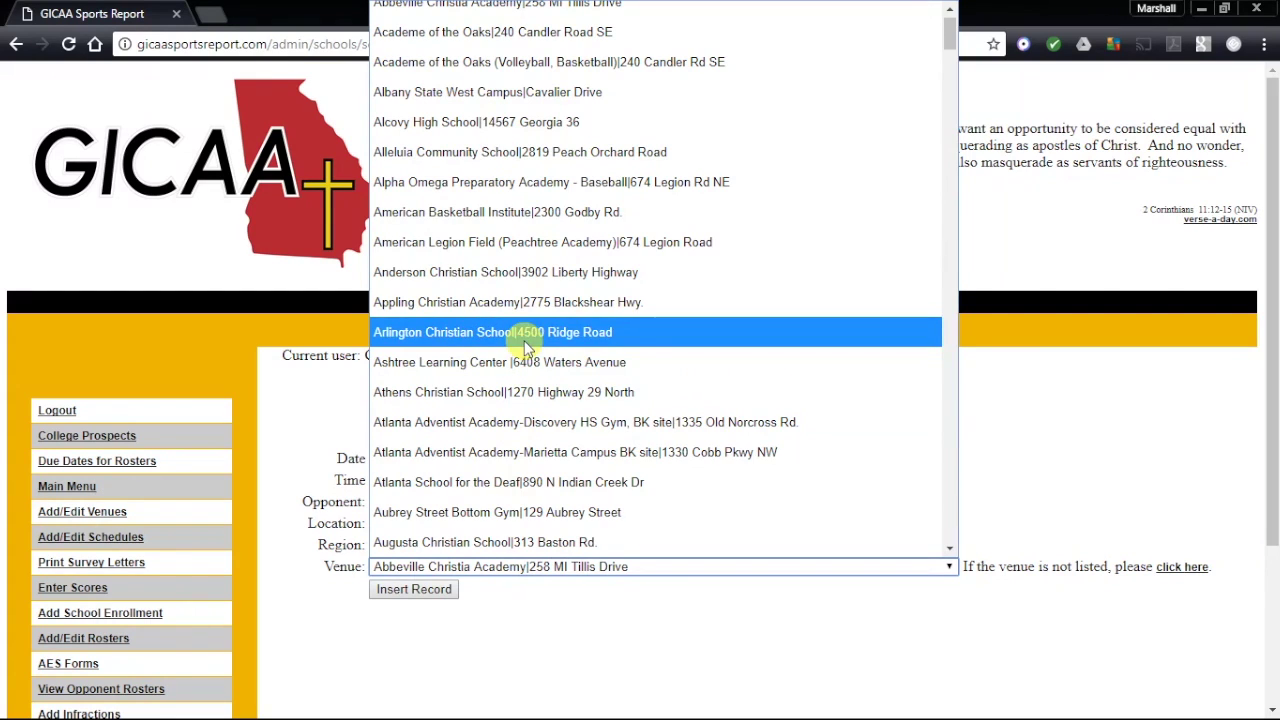
pyautogui.scroll(-1, 545, 272)
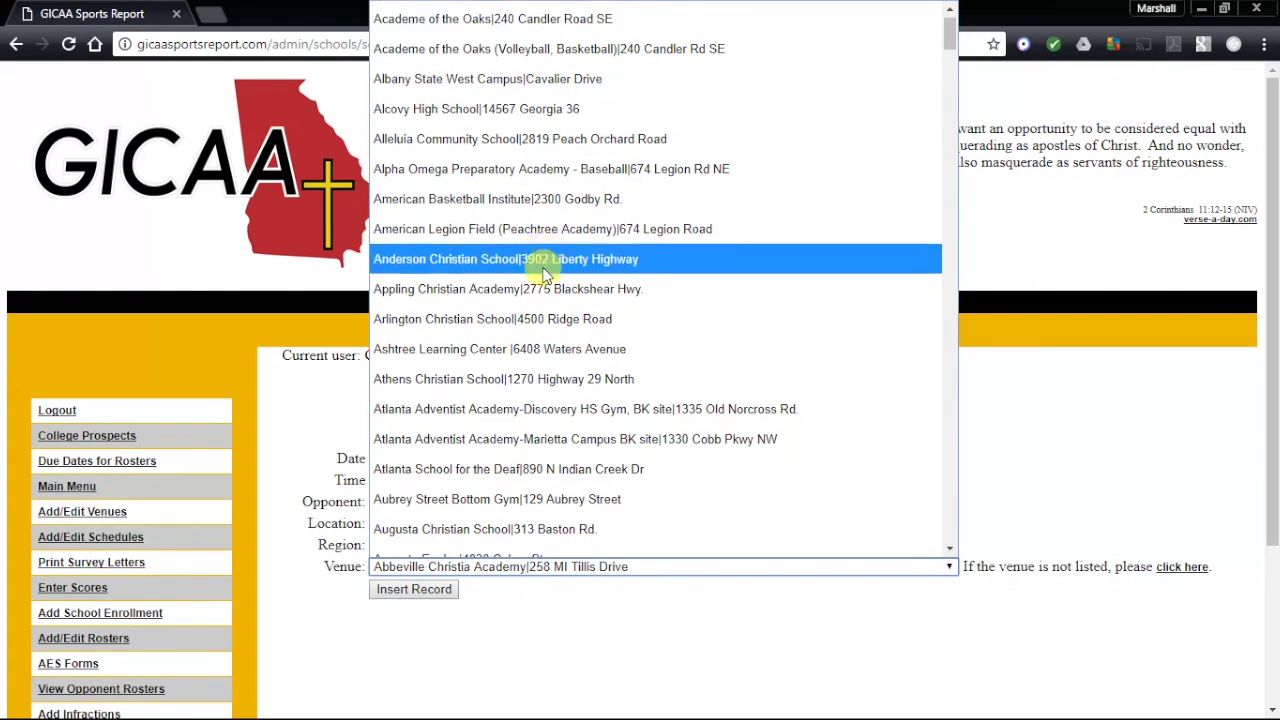
pyautogui.scroll(-18, 545, 272)
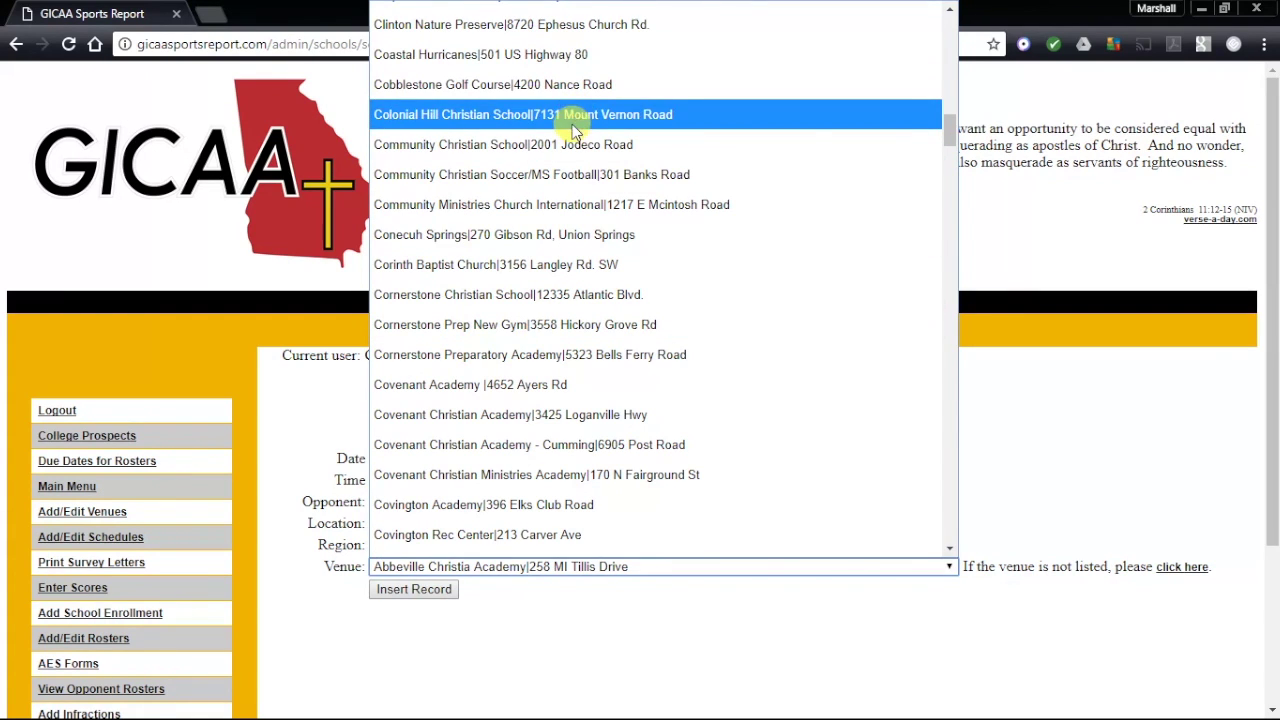
pyautogui.click(570, 116)
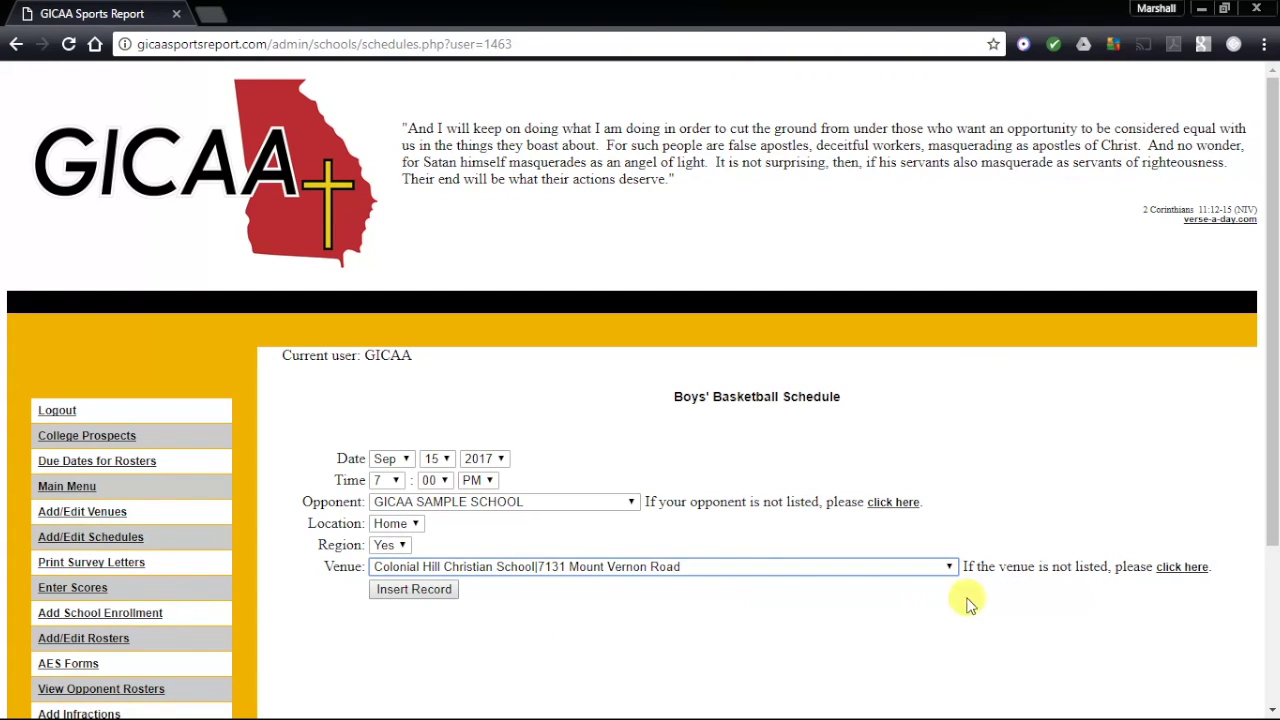
pyautogui.moveTo(962, 566); pyautogui.dragTo(955, 598)
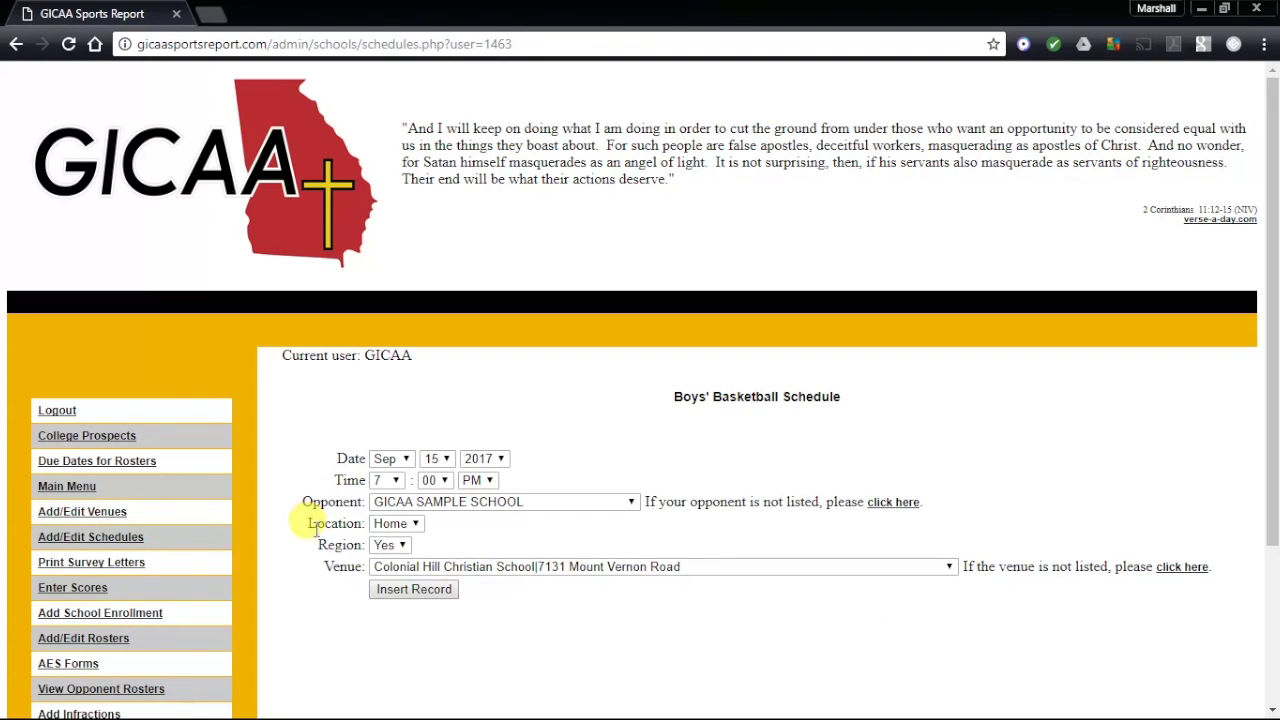
# Step: Insert the game and check the new 09/15/2017 7:00 PM row in the schedule
pyautogui.click(414, 590)
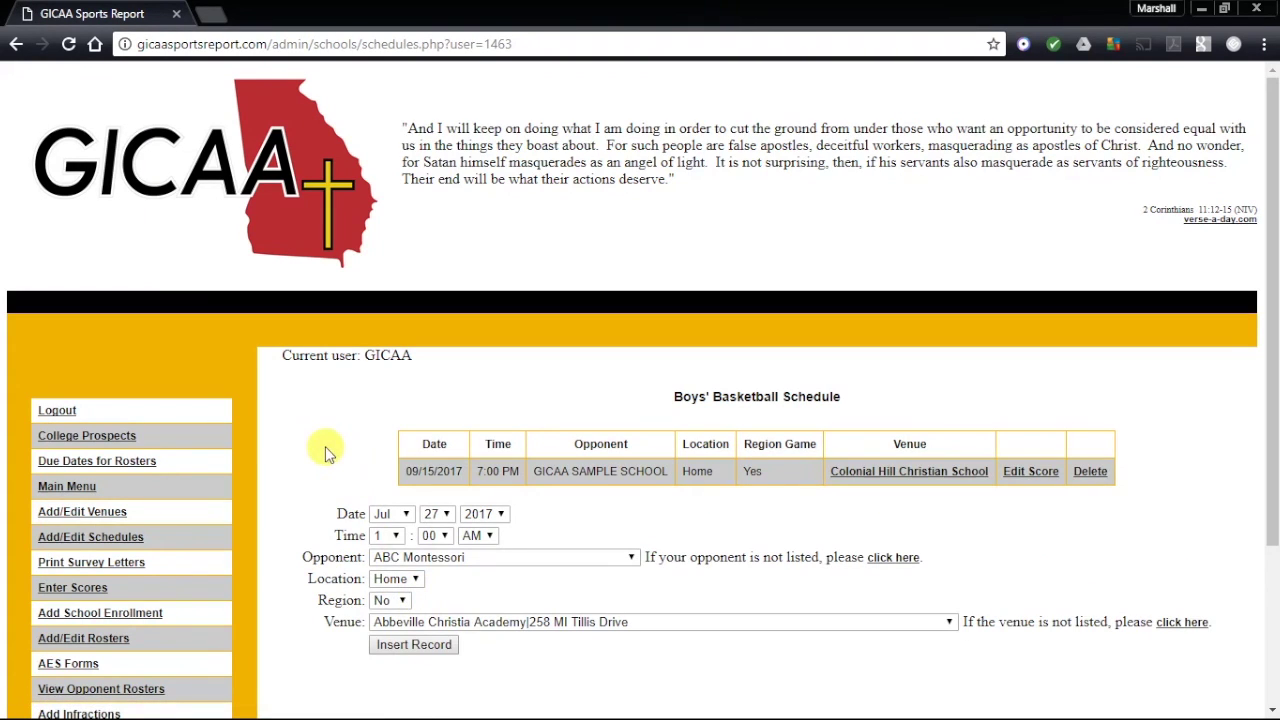
pyautogui.moveTo(403, 474); pyautogui.dragTo(1125, 468)
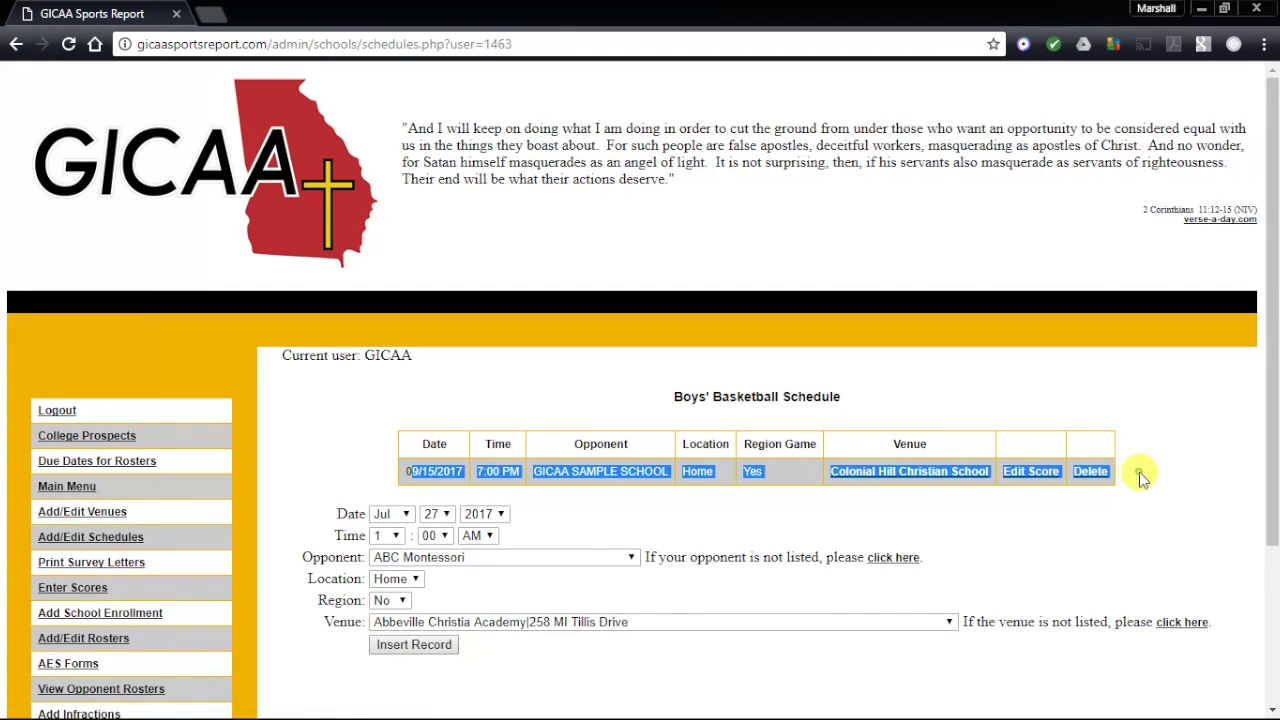
pyautogui.click(1140, 472)
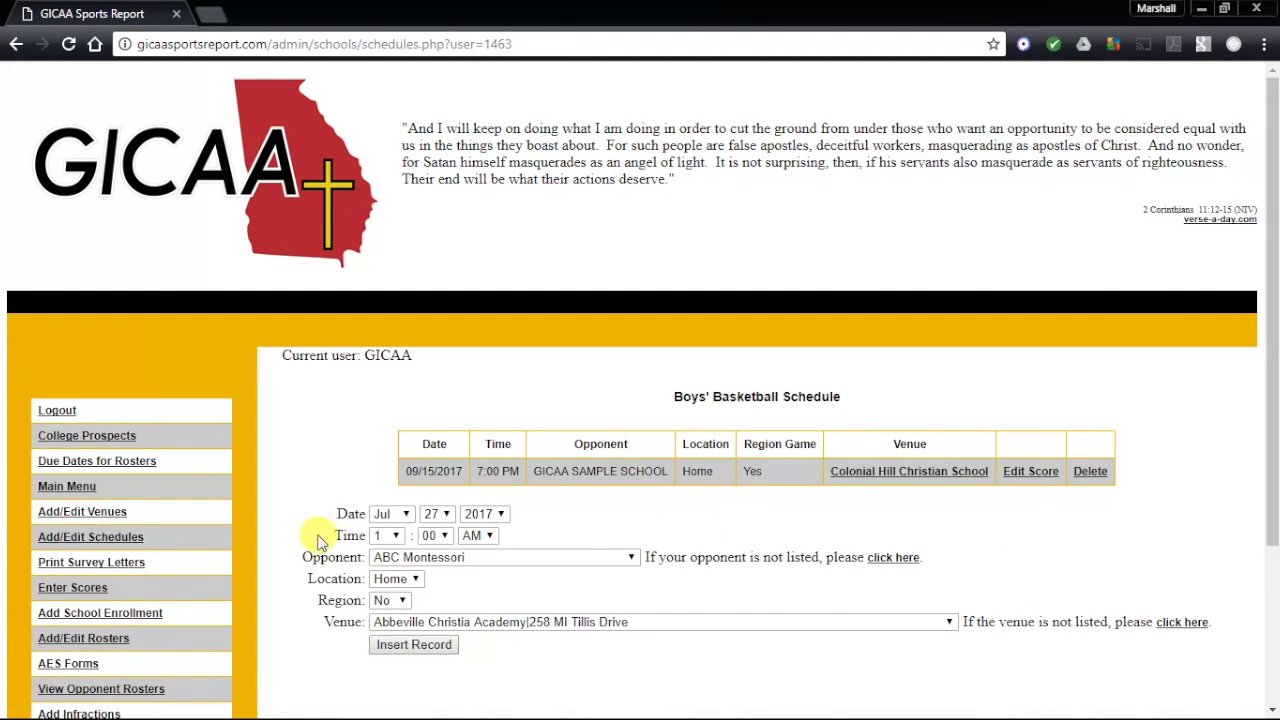
pyautogui.scroll(-1, 312, 540)
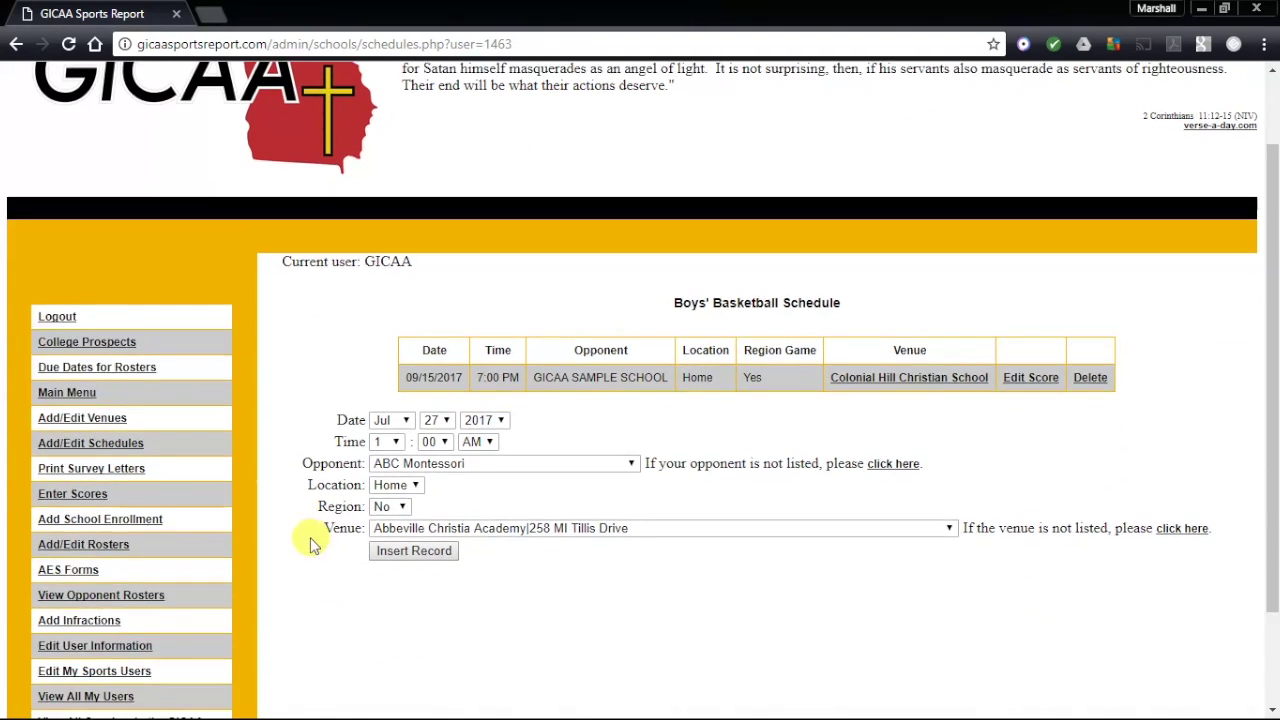
# Step: Set the second game's date to Sep 22 2017 and time to 6:00 PM
pyautogui.click(385, 420)
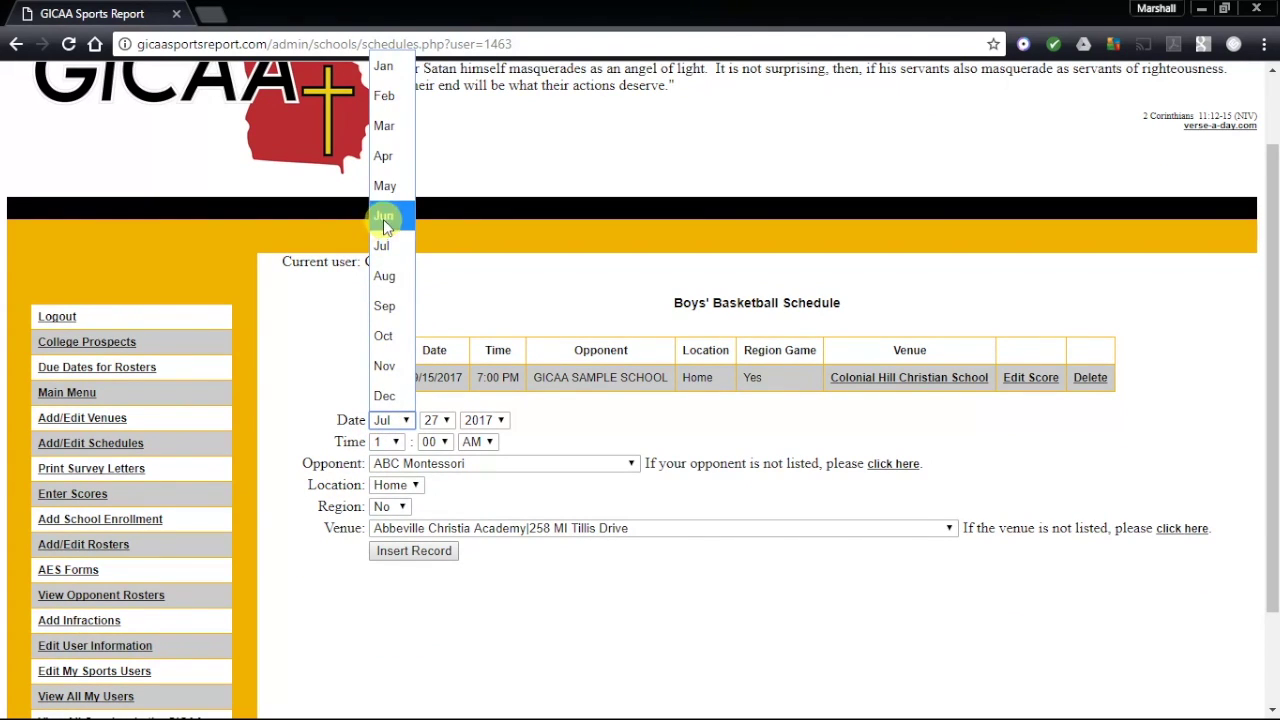
pyautogui.click(385, 306)
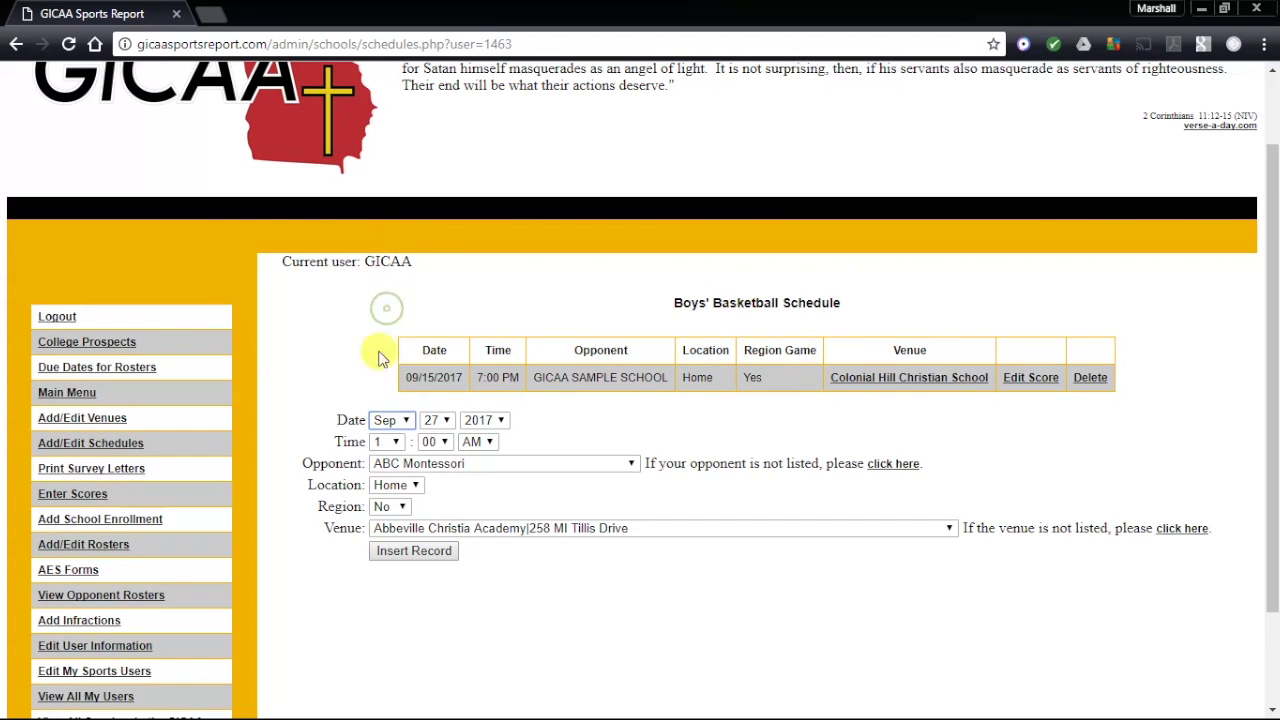
pyautogui.click(440, 421)
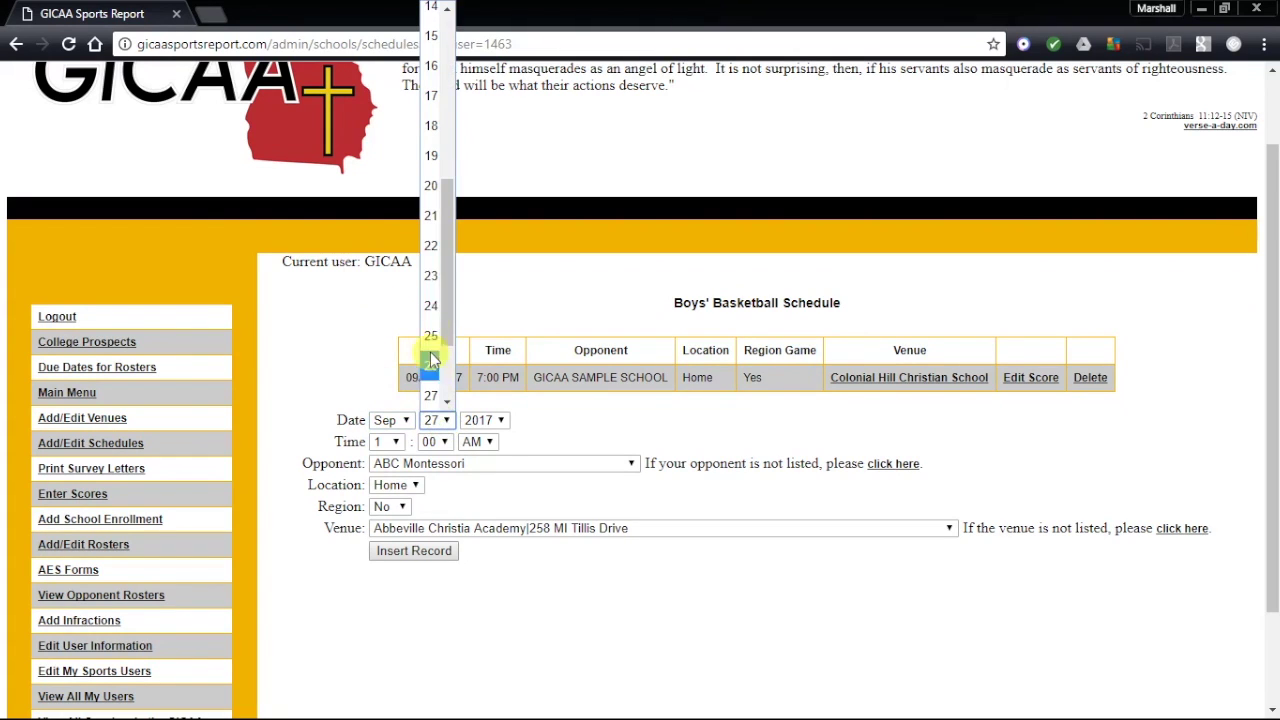
pyautogui.click(433, 246)
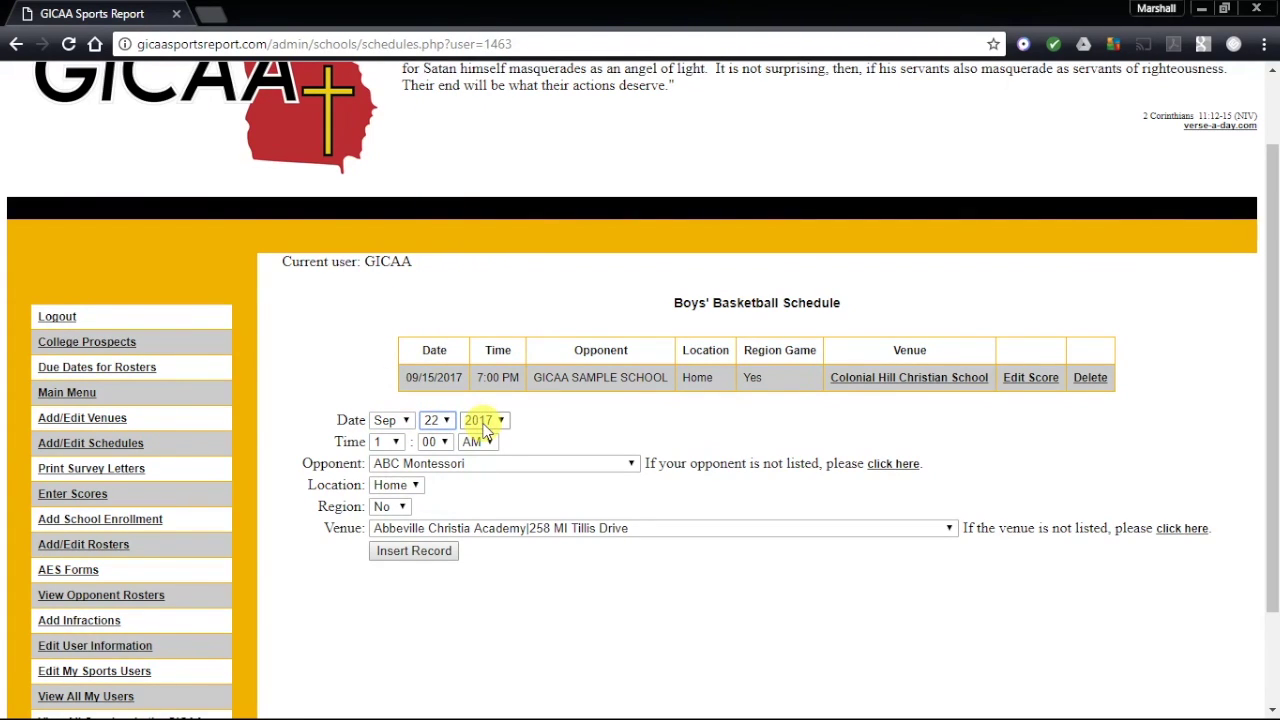
pyautogui.click(386, 442)
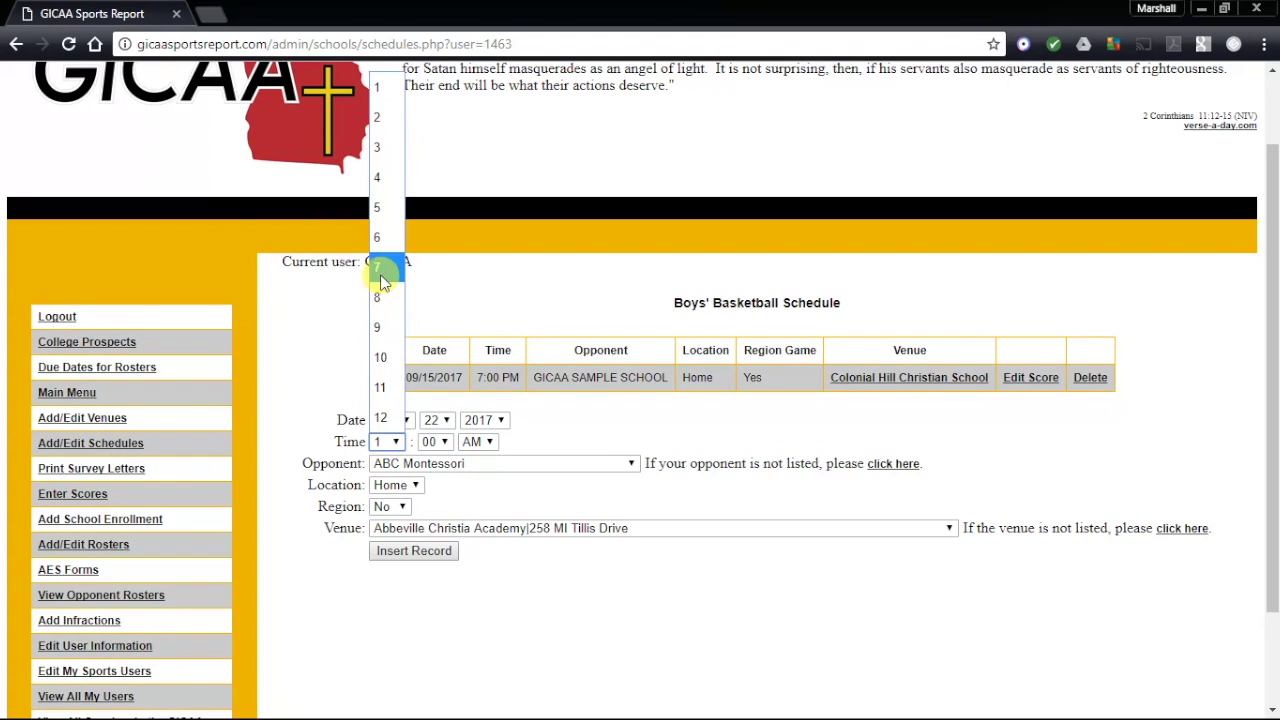
pyautogui.click(384, 237)
pyautogui.click(482, 442)
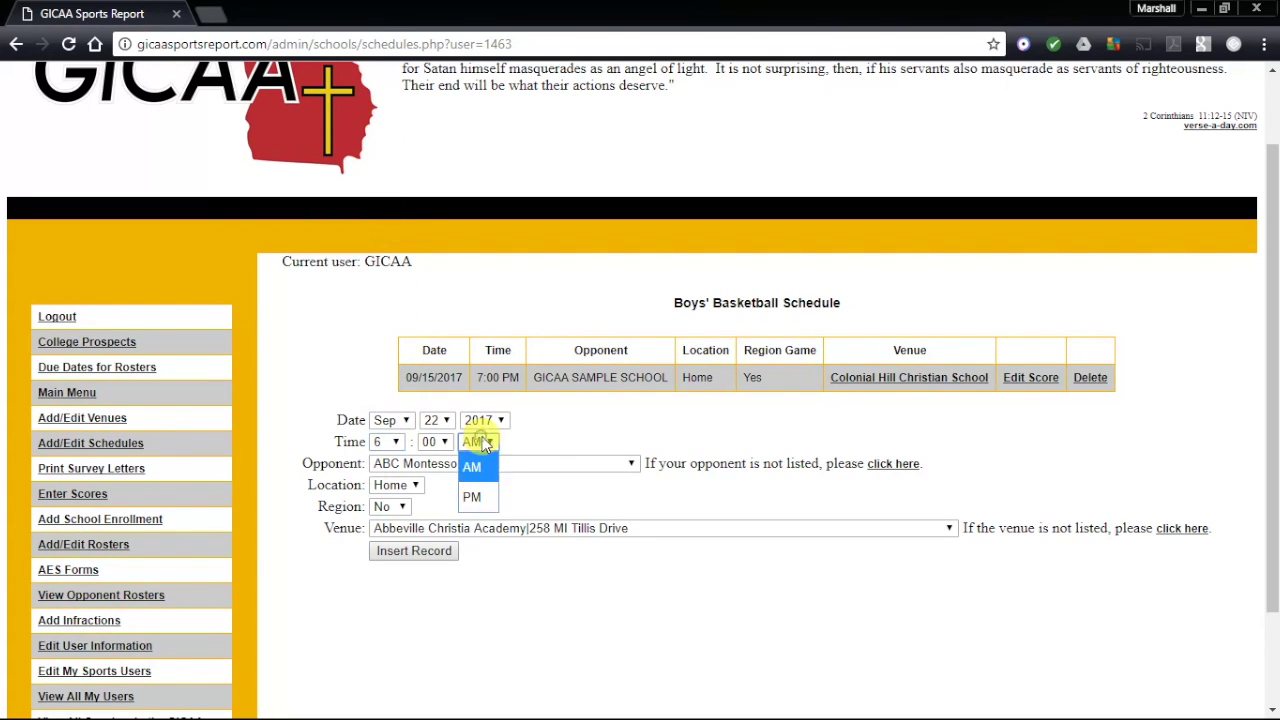
pyautogui.click(472, 497)
# Step: Choose Sample Christian School as the opponent and set the location to Away
pyautogui.click(505, 464)
pyautogui.scroll(-1, 474, 415)
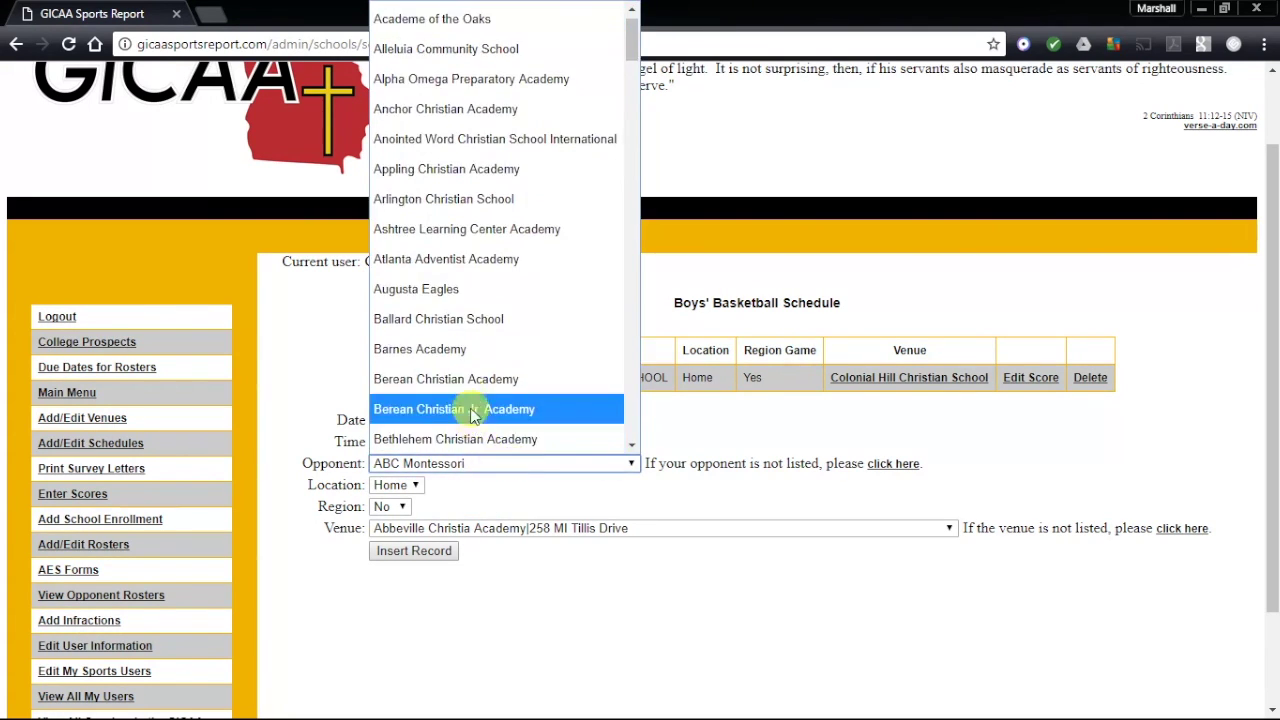
pyautogui.scroll(-10, 460, 355)
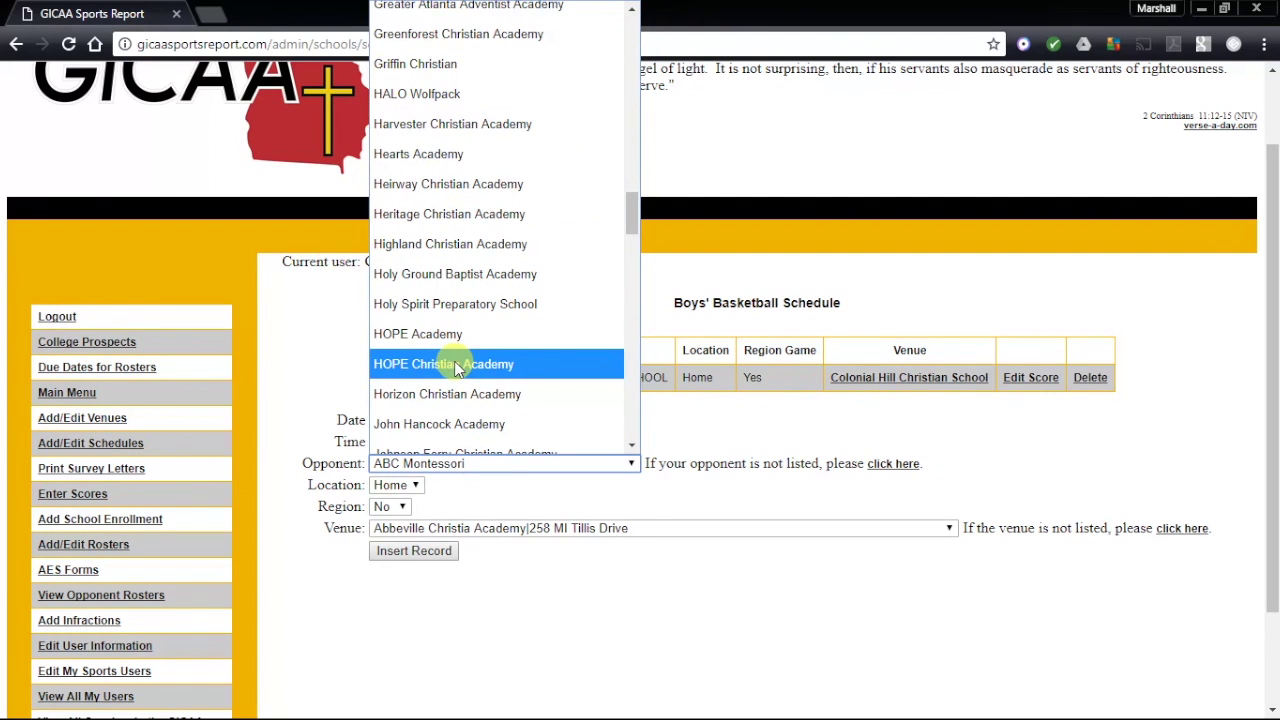
pyautogui.scroll(-11, 455, 368)
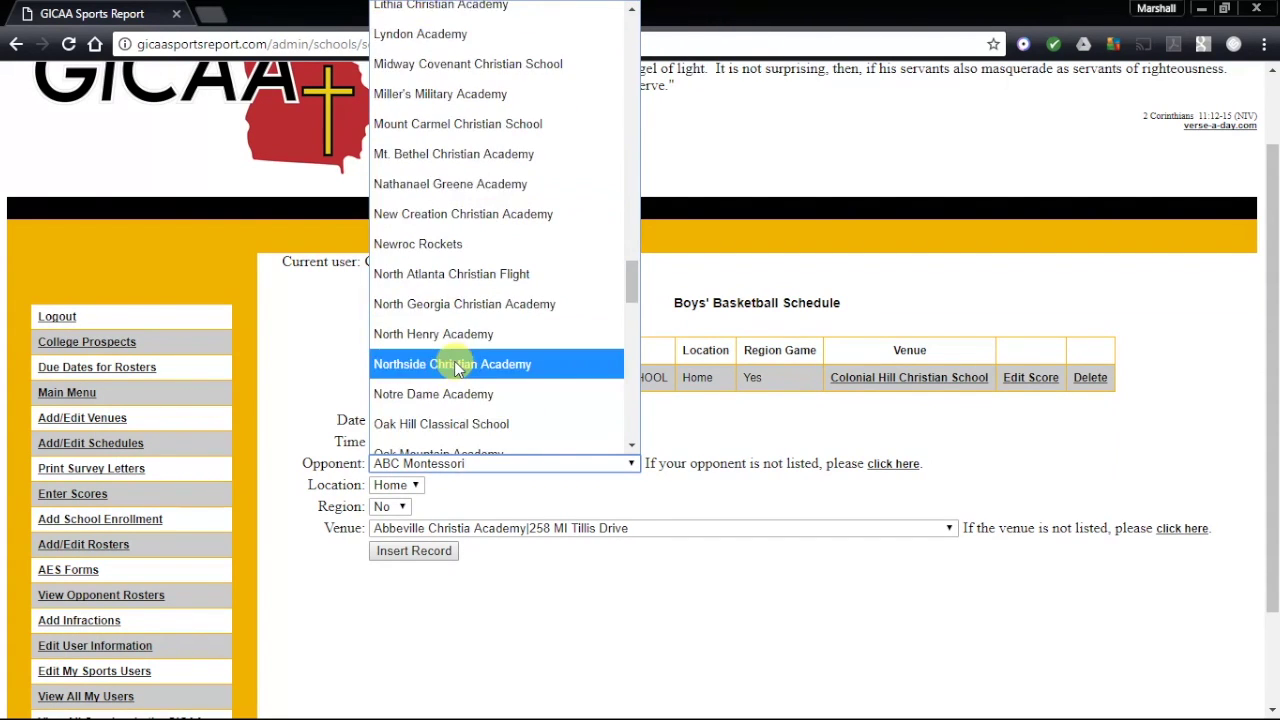
pyautogui.scroll(-3, 455, 368)
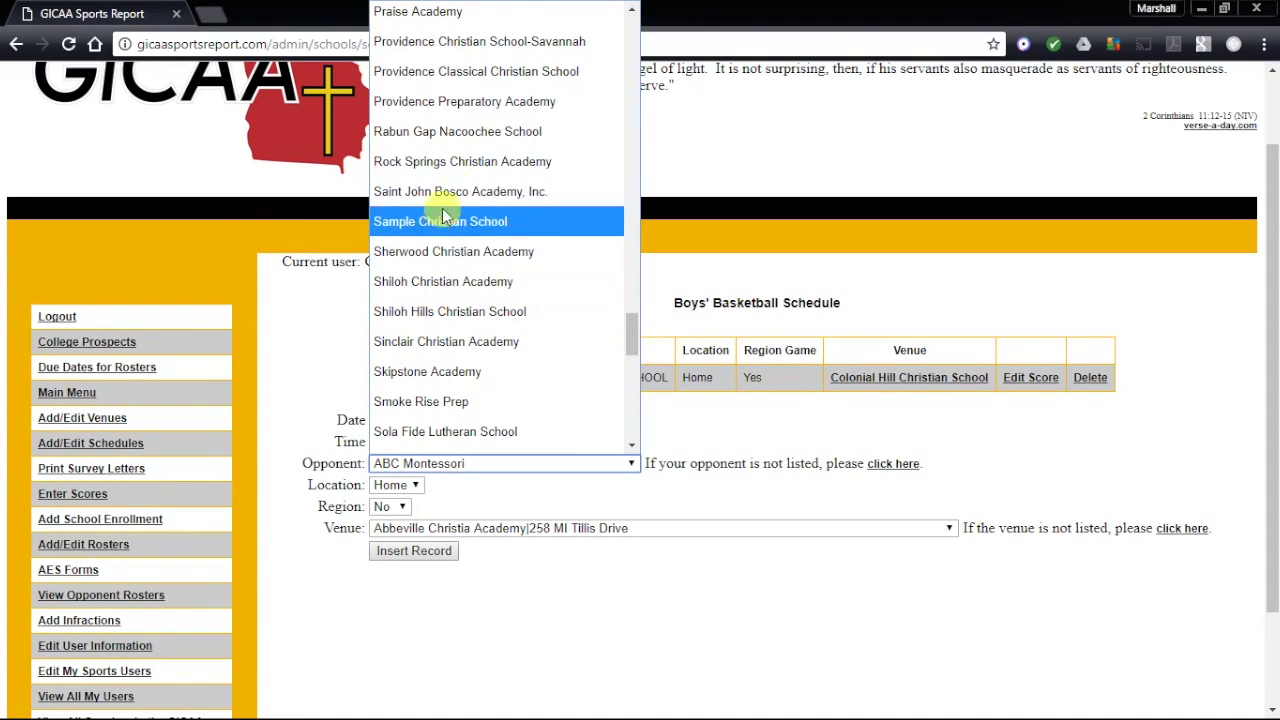
pyautogui.click(490, 230)
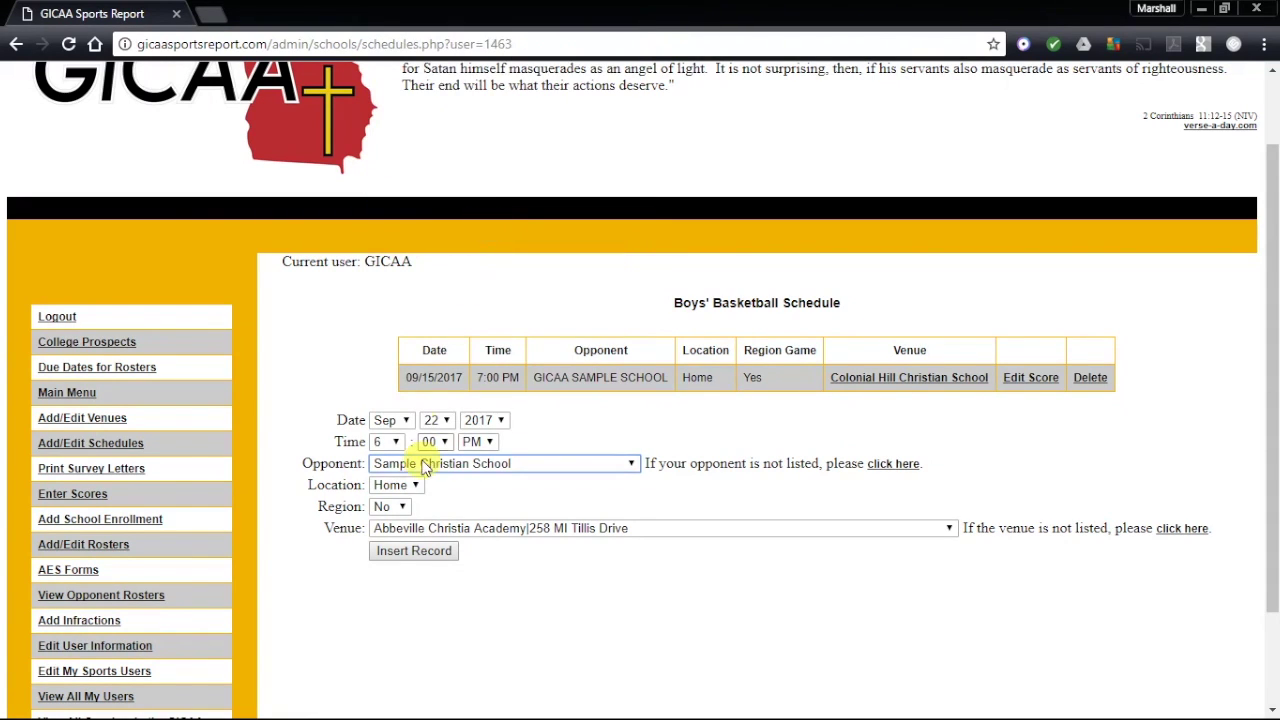
pyautogui.click(410, 486)
pyautogui.click(402, 541)
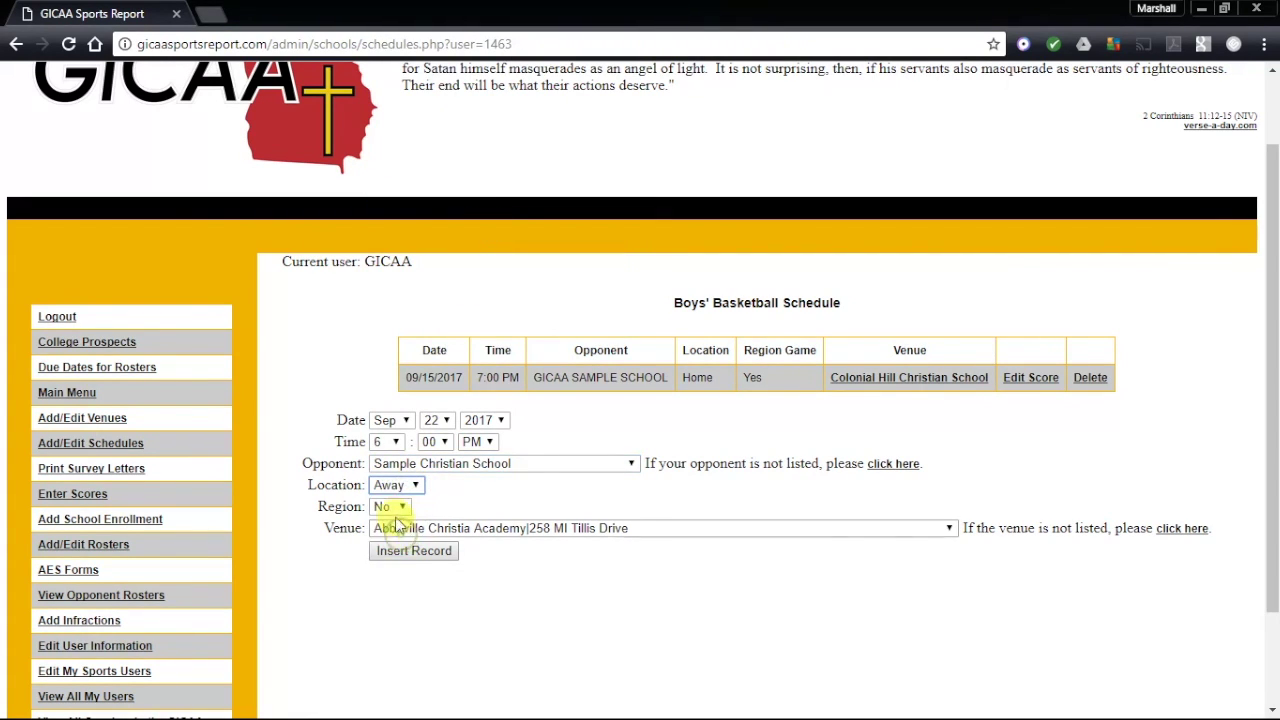
# Step: Set the venue to Brookwood, 301 Cardinal Ridge Rd, with Region ending at No
pyautogui.click(388, 507)
pyautogui.click(394, 562)
pyautogui.click(414, 528)
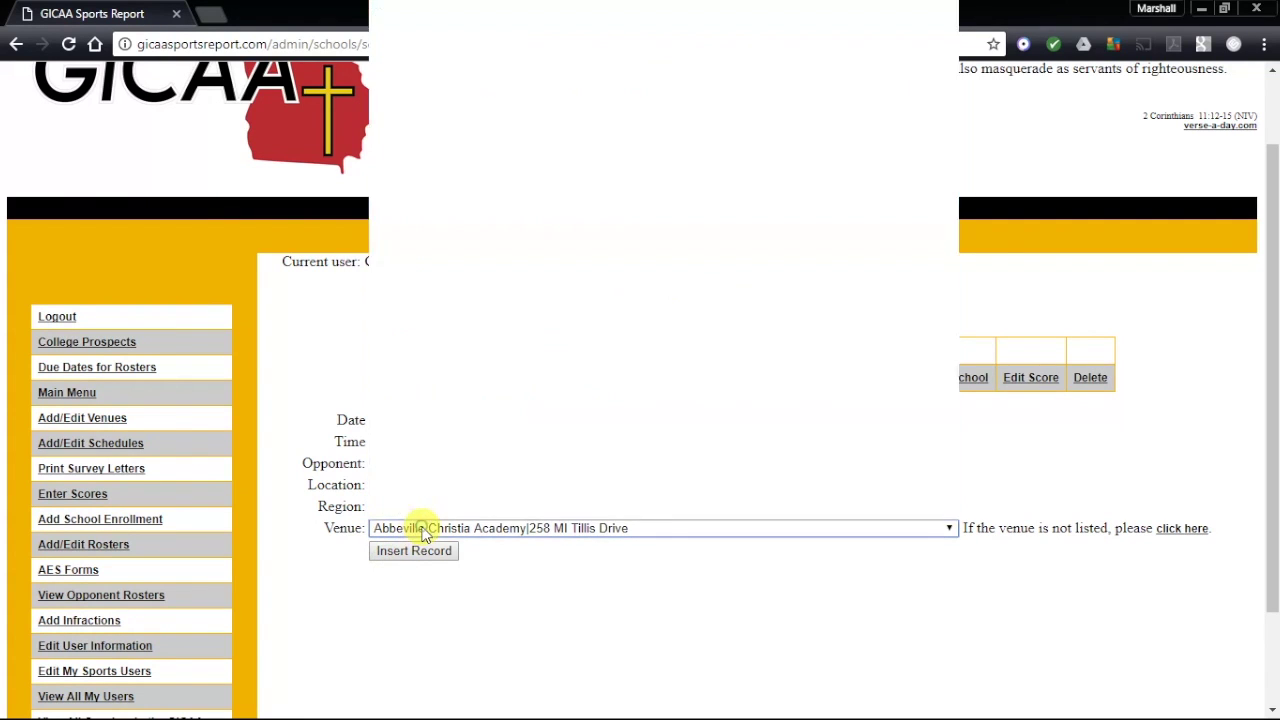
pyautogui.scroll(-2, 445, 465)
pyautogui.scroll(-6, 440, 475)
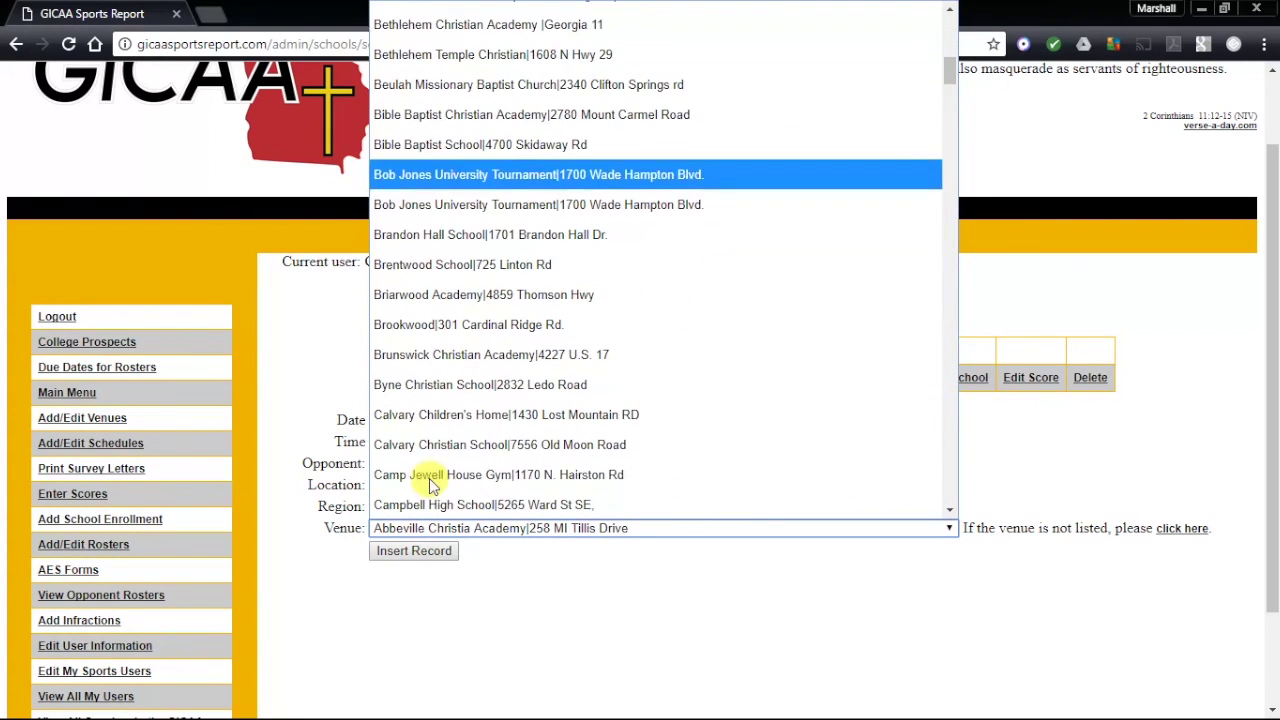
pyautogui.click(496, 324)
pyautogui.click(390, 506)
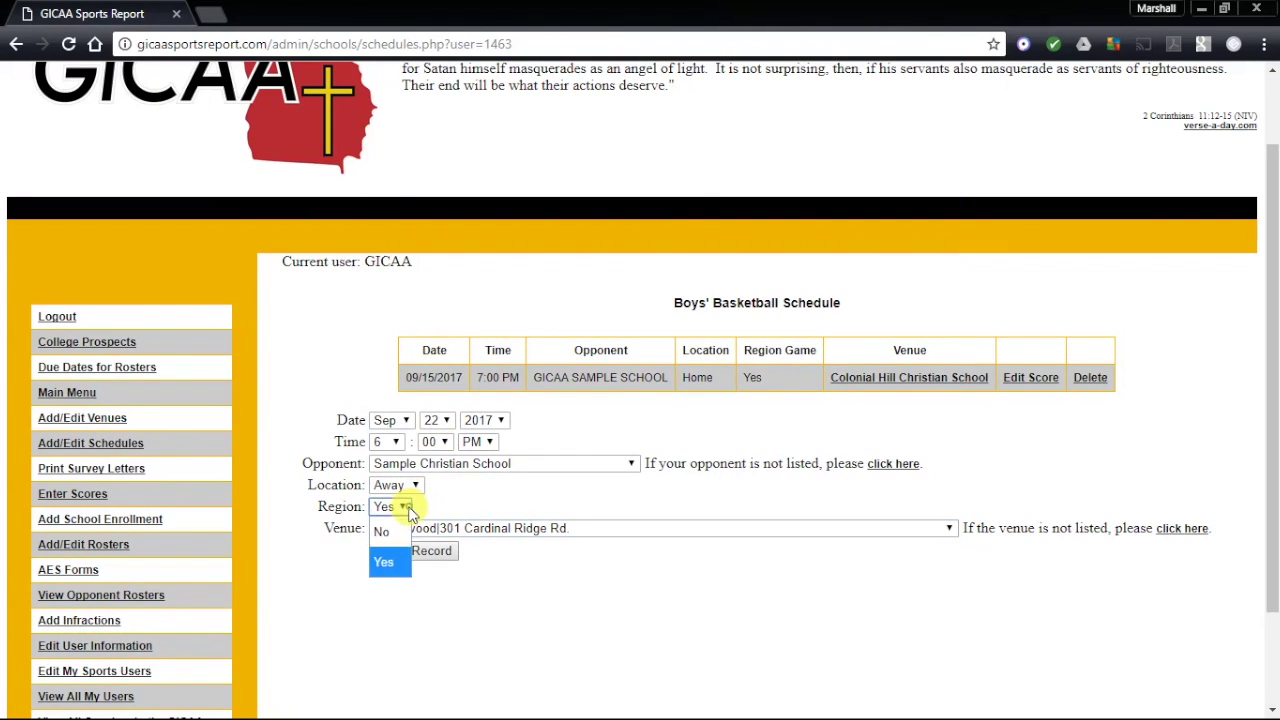
pyautogui.click(384, 532)
# Step: Insert the Sep 22 Brookwood away game as the schedule's second row
pyautogui.click(383, 617)
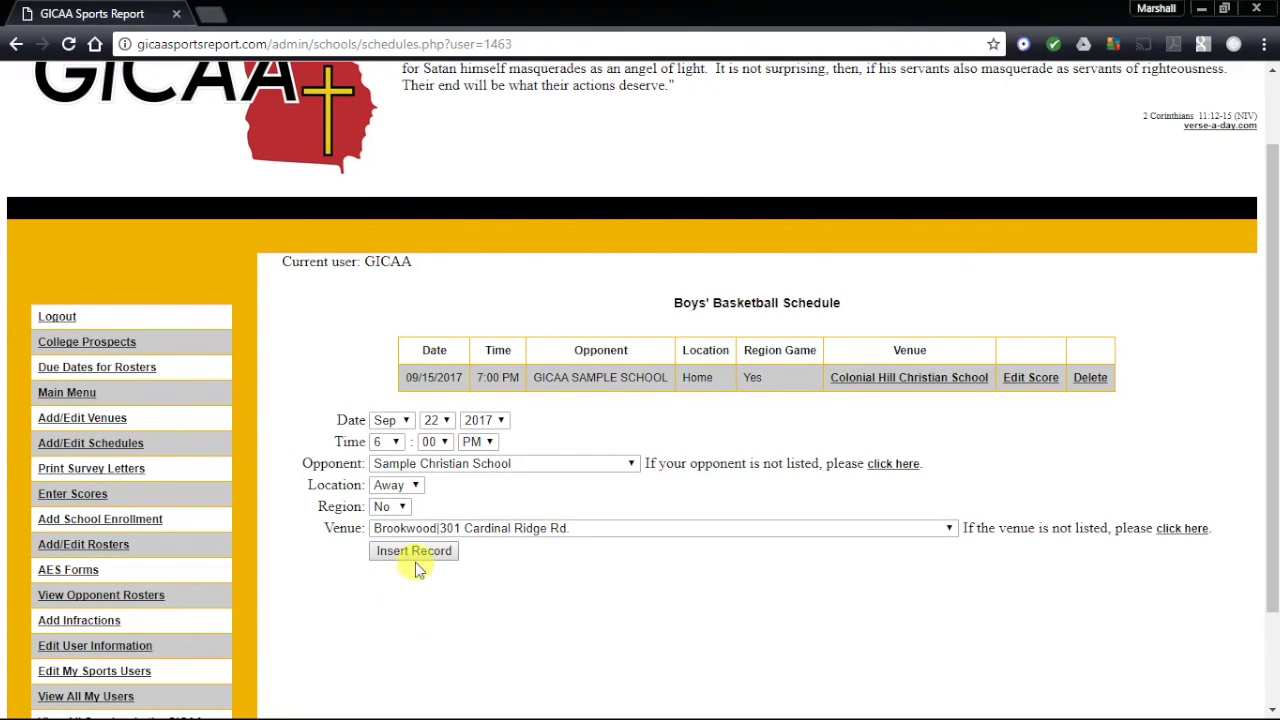